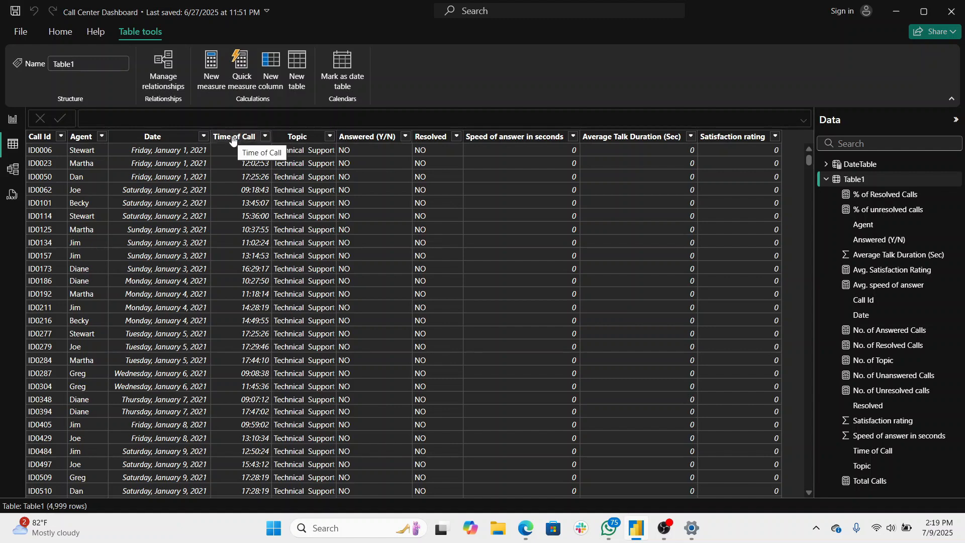
# - Set the display format of the Time of Call column to 13:30:55 (hh:nn:ss)
pyautogui.click(233, 140)
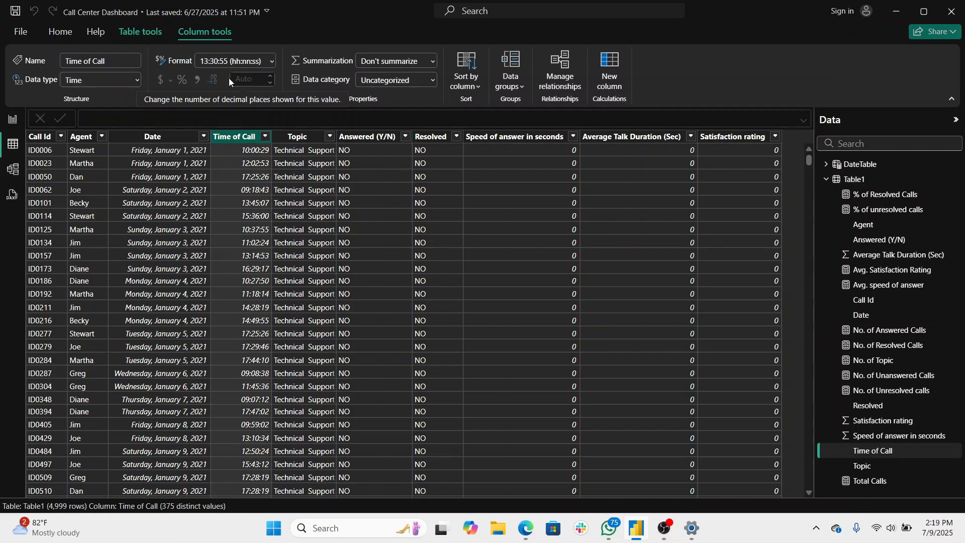
pyautogui.click(271, 61)
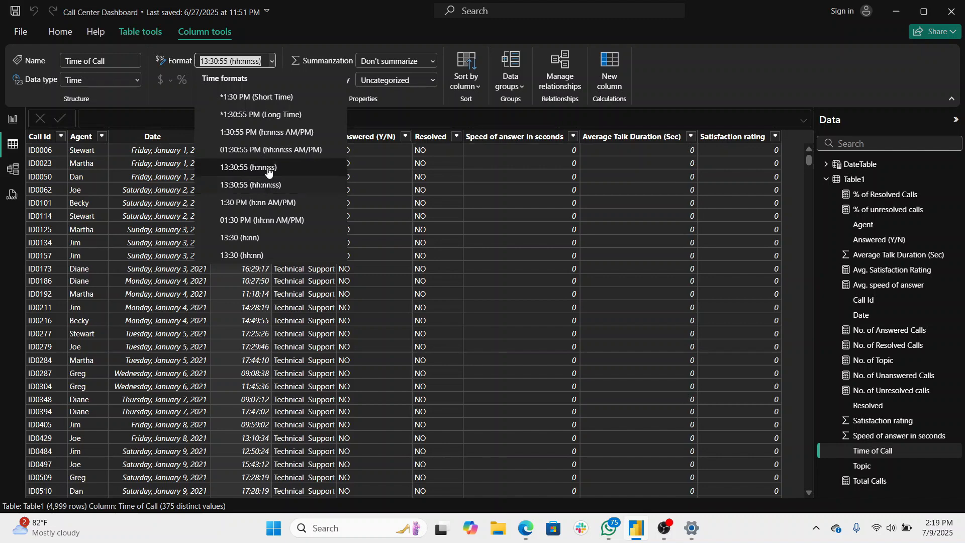
pyautogui.click(268, 186)
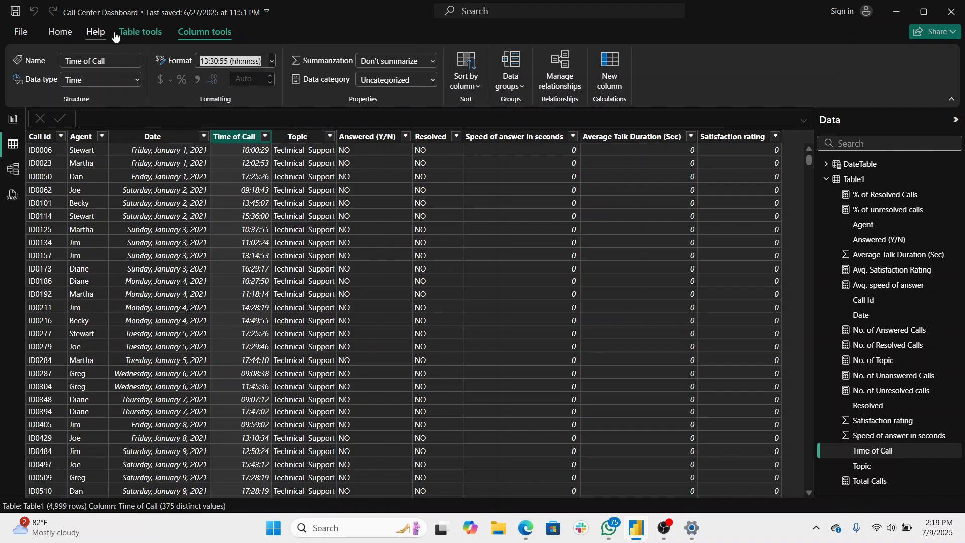
# - Add a calculated column TimeCategory by pasting a SWITCH(TRUE()) formula on Time of Call: Morning from 5:00, Afternoon 12:00, Evening 16:00, Night 21:00, otherwise "Unknown"
pyautogui.click(135, 33)
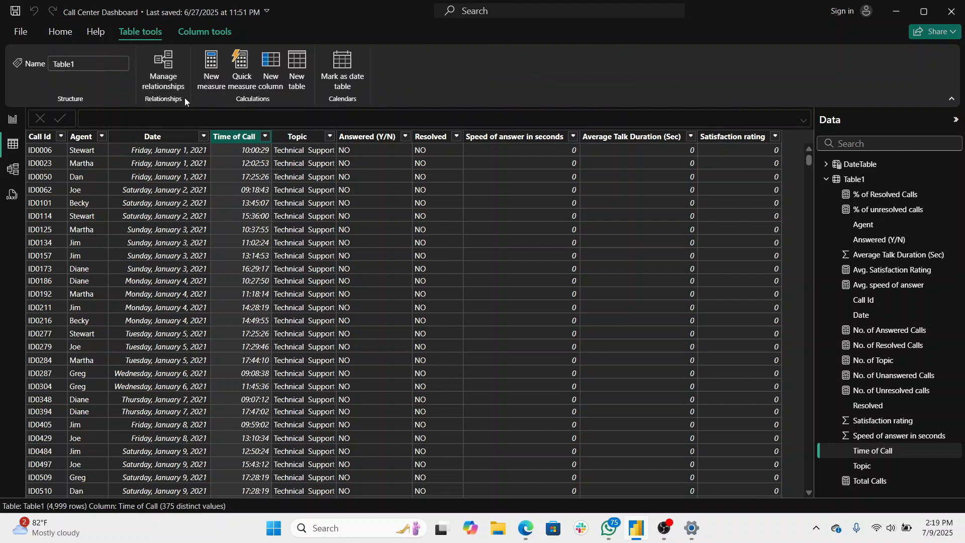
pyautogui.click(269, 80)
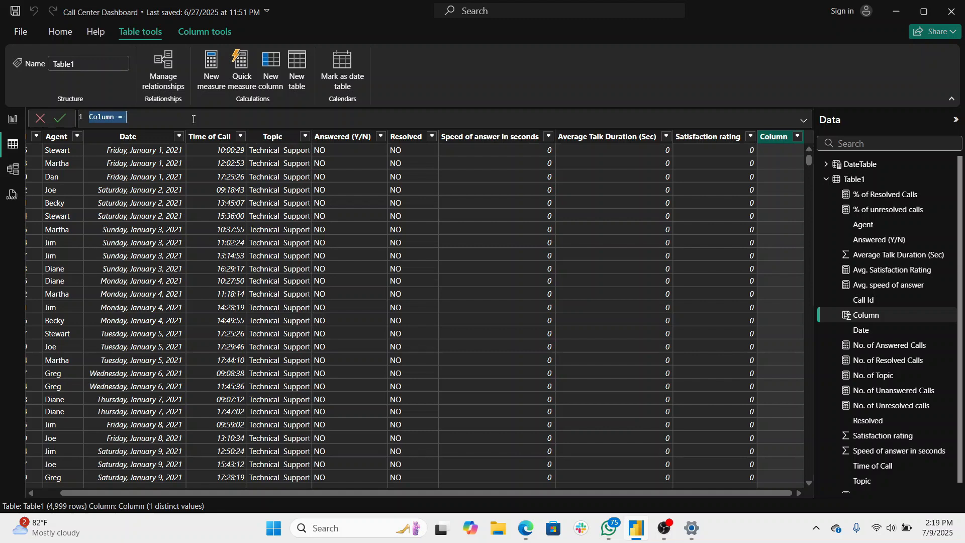
pyautogui.write('TimeCategory = SWITCH(     TRUE(),     \'Table1\'[Time of Call] >= TIME(5,0,0) && \'Table1\'[Time of Call] < TIME(12,0,0), "Morning",     \'Table1\'[Time of Call] >= TIME(12,0,0) && \'Table1\'[Time of Call] < TIME(16,0,0), "Afternoon",     \'Table1\'[Time of Call] >= TIME(16,0,0) && \'Table1\'[Time of Call] < TIME(21,0,0), "Evening",     (\'Table1\'[Time of Call] >= TIME(21,0,0) || \'Table1\'[Time of Call] < TIME(5,0,0)), "Night",     "Unknown" )')
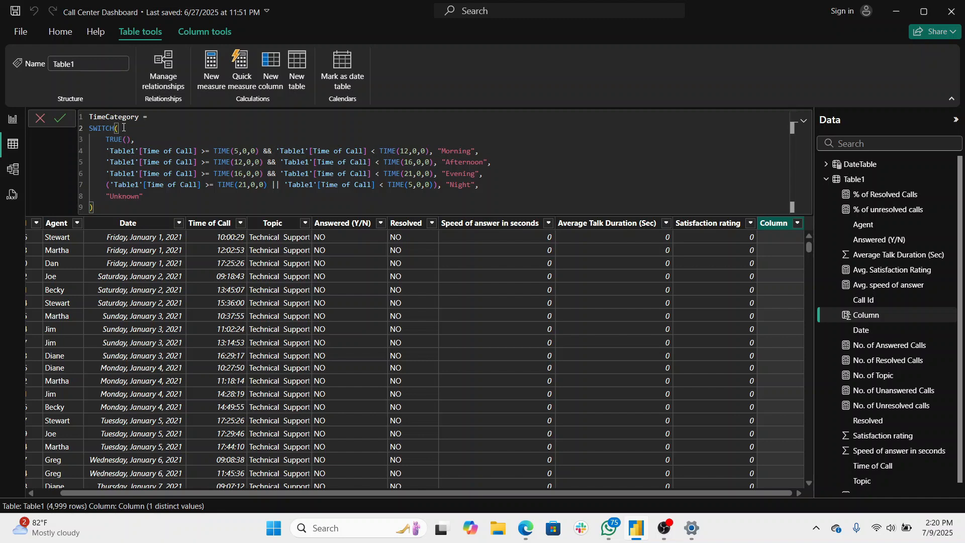
pyautogui.click(123, 128)
pyautogui.press('Return')
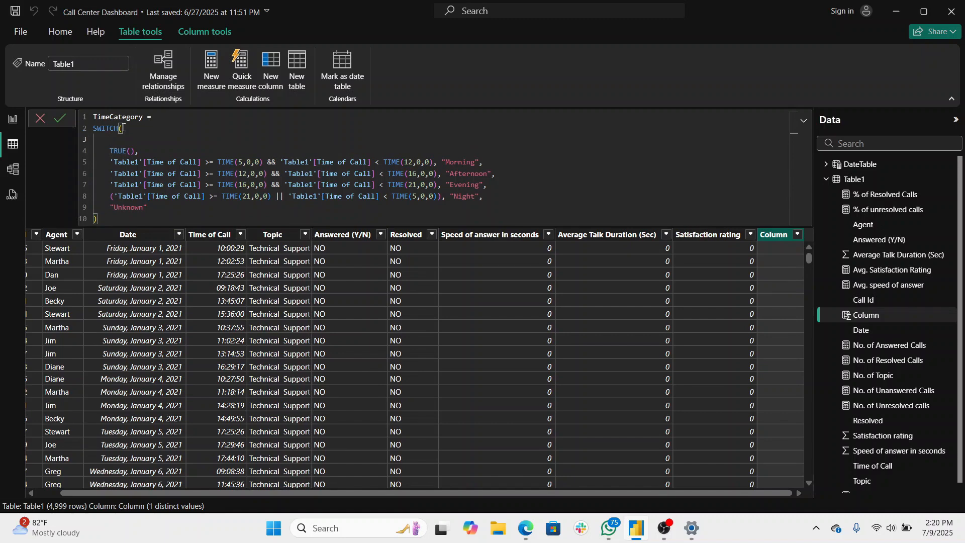
pyautogui.press('BackSpace')
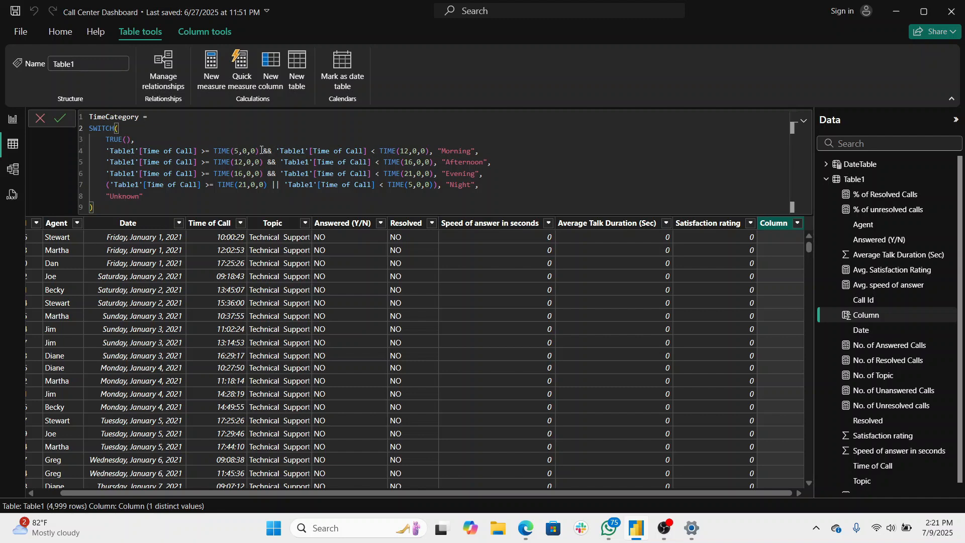
# - Delete all time conditions and the "Unknown" fallback from the TimeCategory formula, keeping only SWITCH( TRUE(), and the closing parenthesis
pyautogui.doubleClick(244, 150)
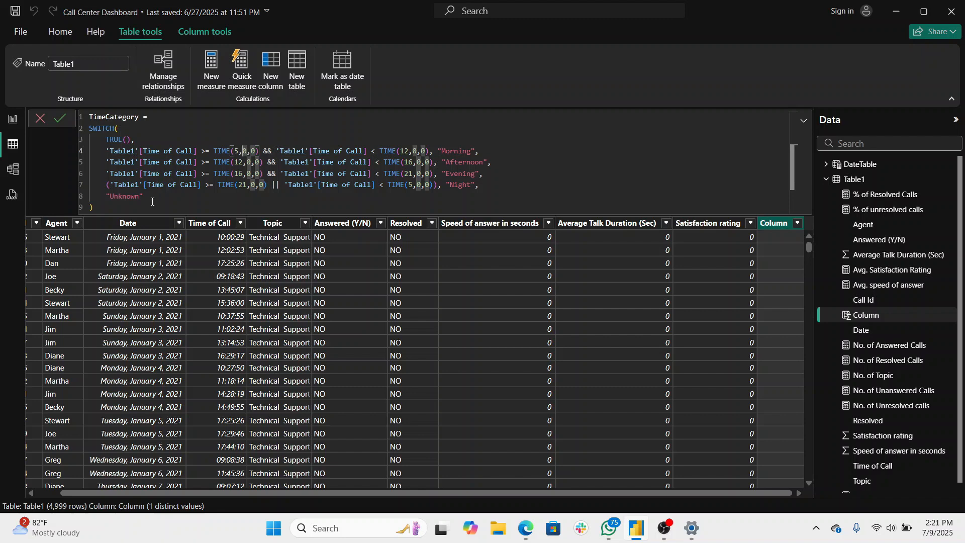
pyautogui.moveTo(152, 201); pyautogui.dragTo(91, 153)
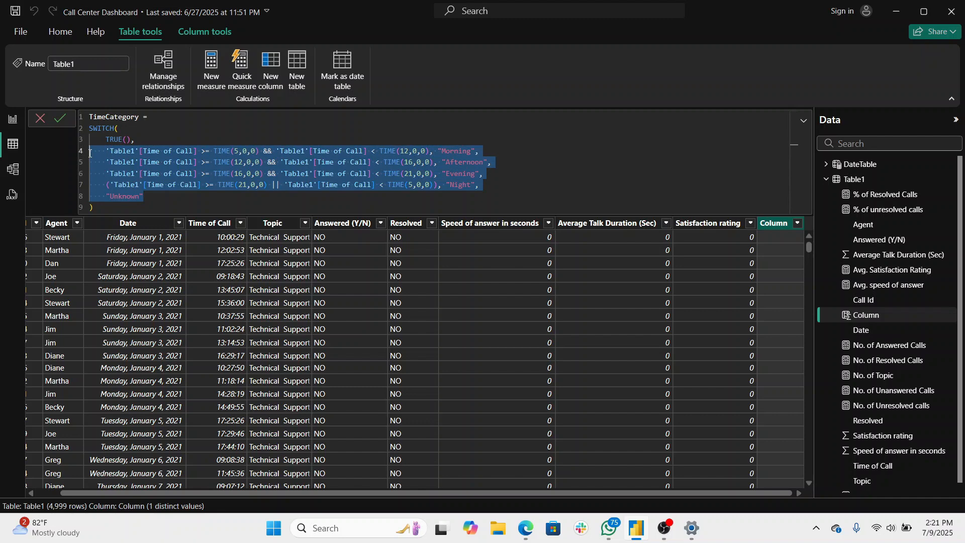
pyautogui.press('BackSpace')
pyautogui.press('BackSpace')
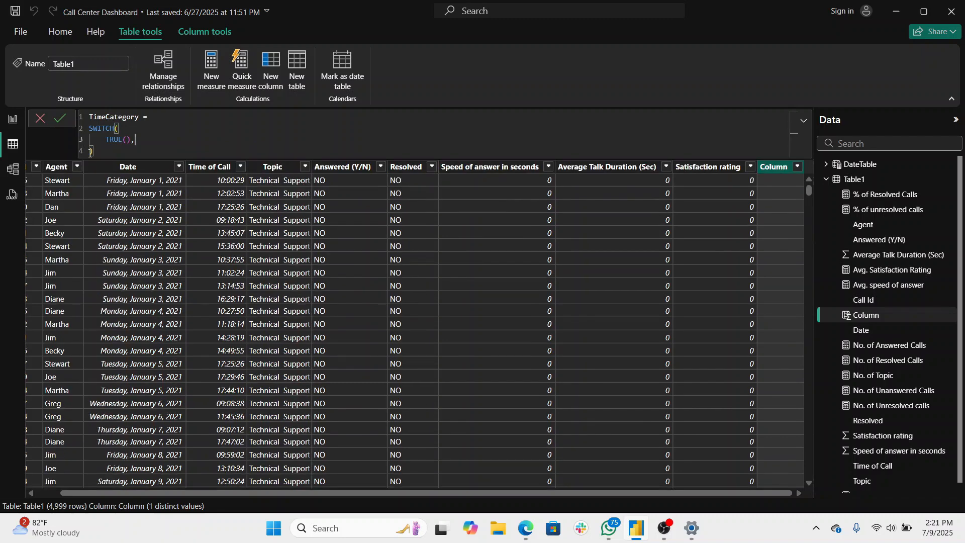
# - Start a condition on a new line below TRUE() with a reference to 'Table1'[Time of Call]
pyautogui.hotkey('shift', 'Return')
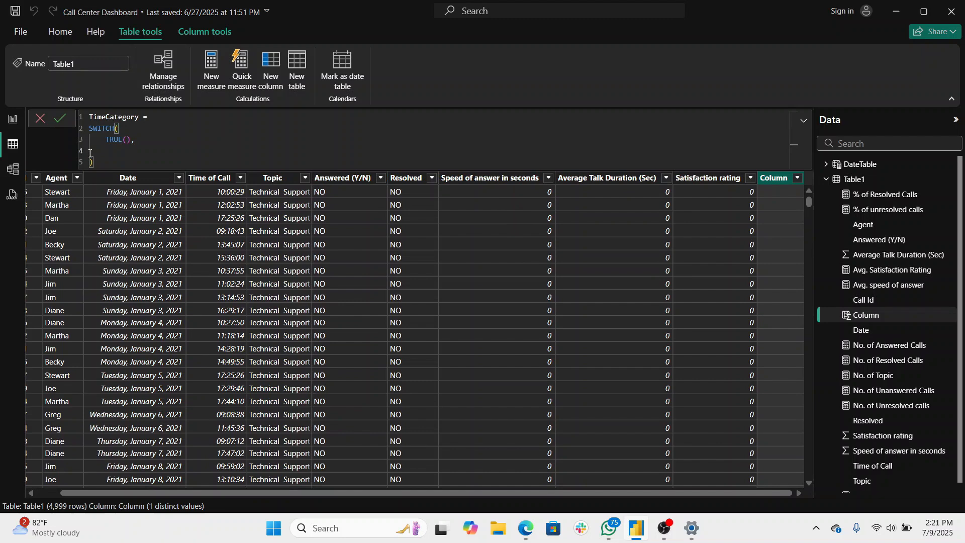
pyautogui.write("'")
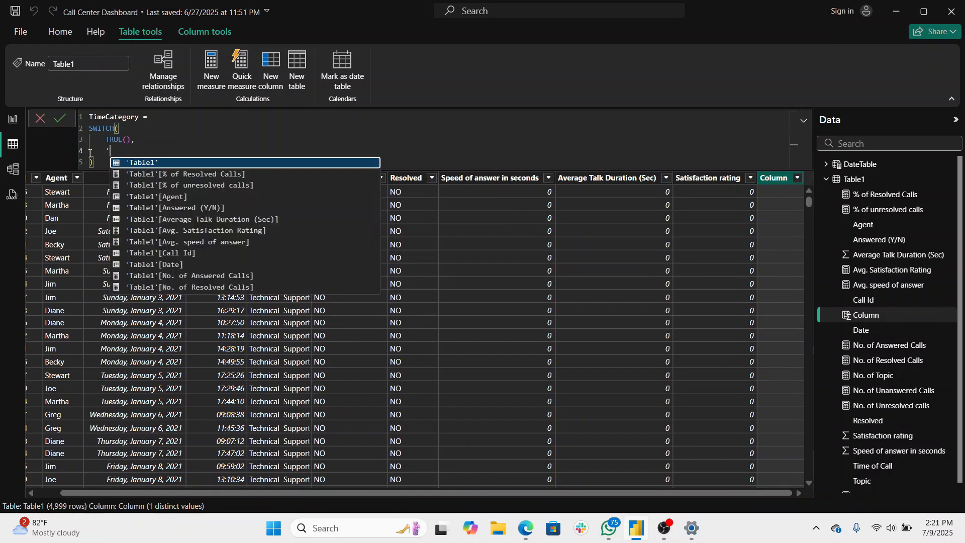
pyautogui.write('time')
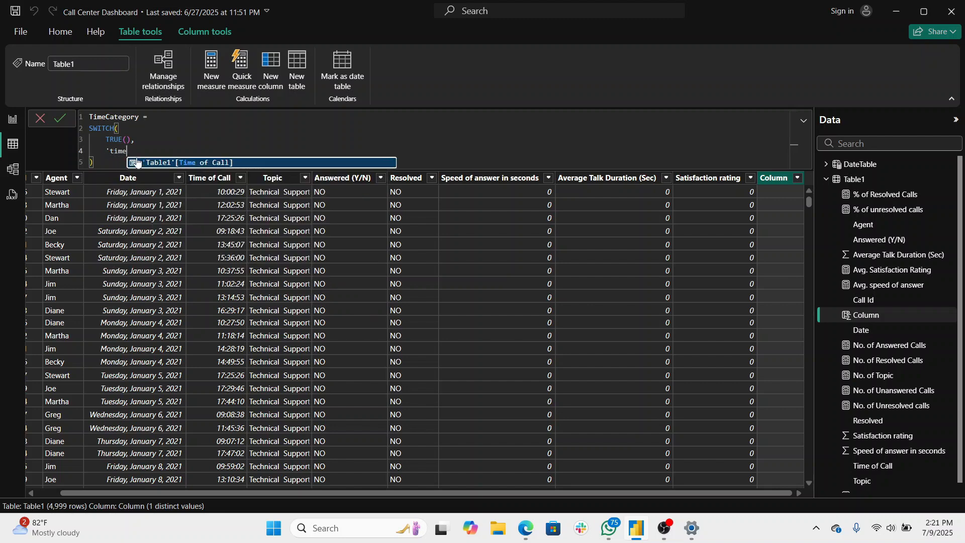
pyautogui.click(175, 163)
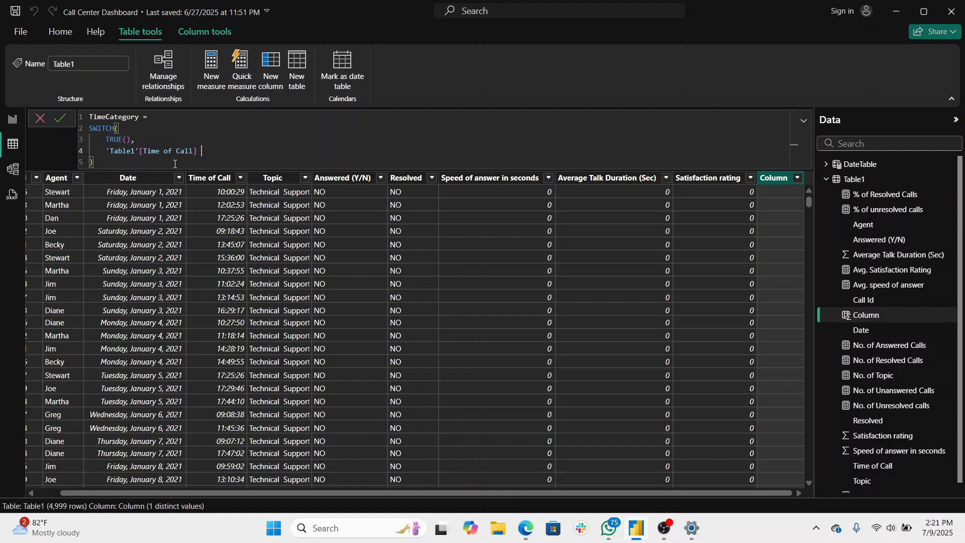
# - Complete the lower bound of the first condition with >= TIME(5,0,0)
pyautogui.write('>=')
pyautogui.write('5')
pyautogui.press('BackSpace')
pyautogui.write('time')
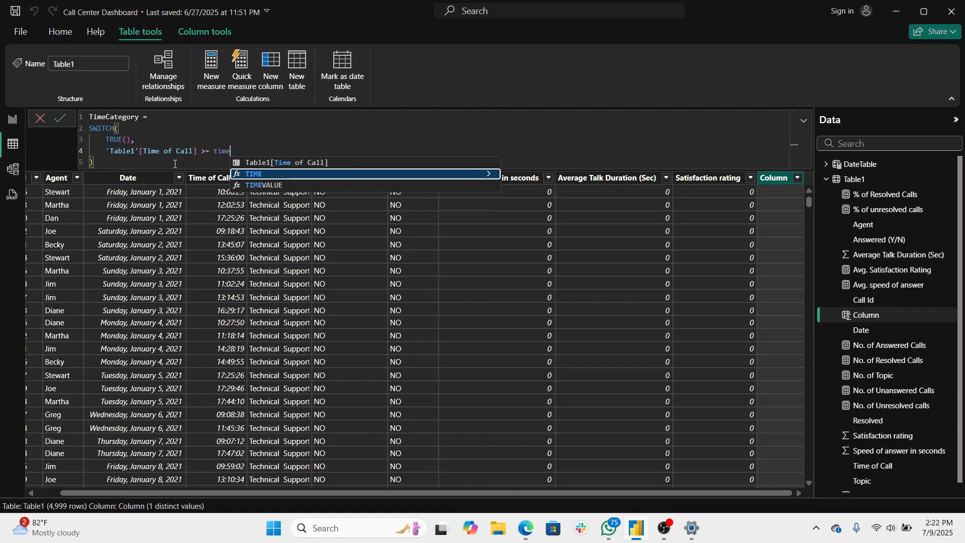
pyautogui.click(304, 174)
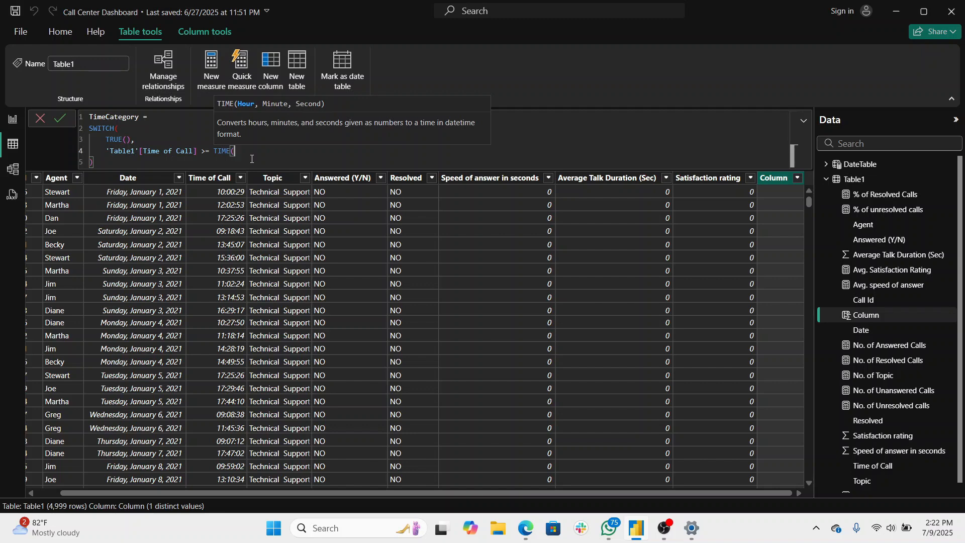
pyautogui.write('5,0,0)')
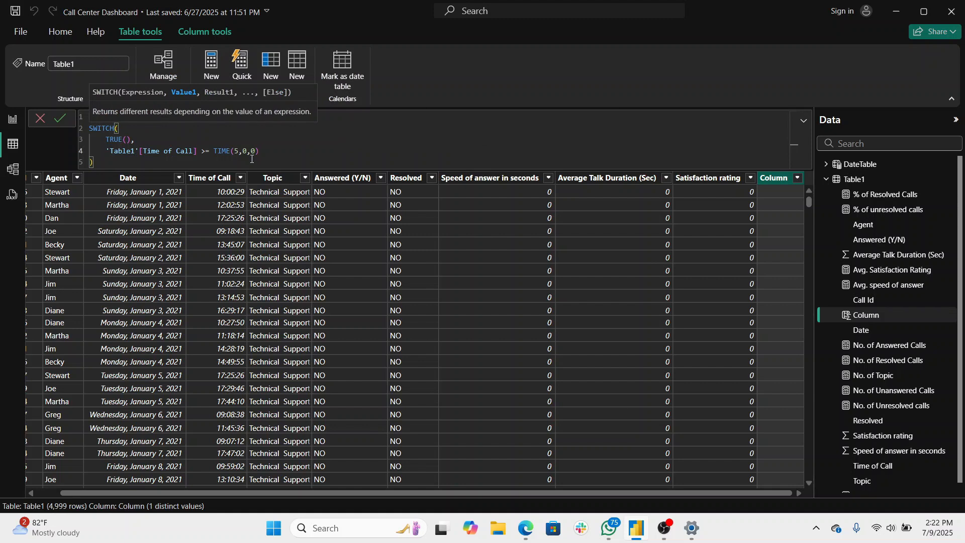
pyautogui.write(' &')
# - Extend the first condition with & and a second 'Table1'[Time of Call] reference
pyautogui.write("'")
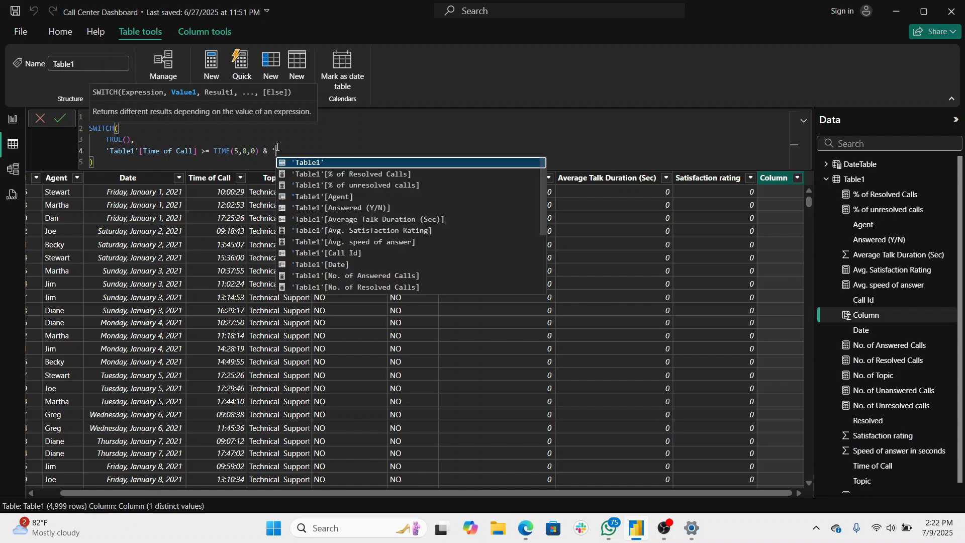
pyautogui.write('time')
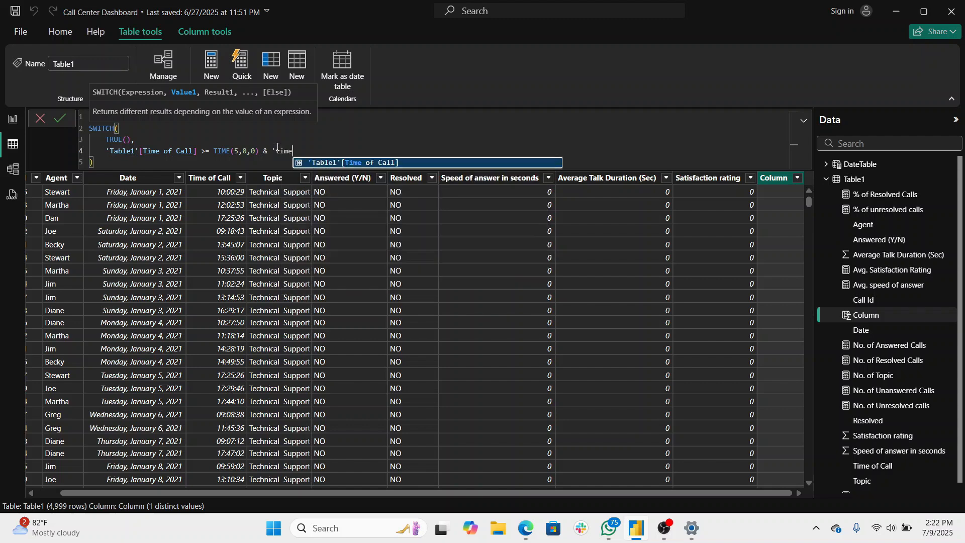
pyautogui.click(334, 164)
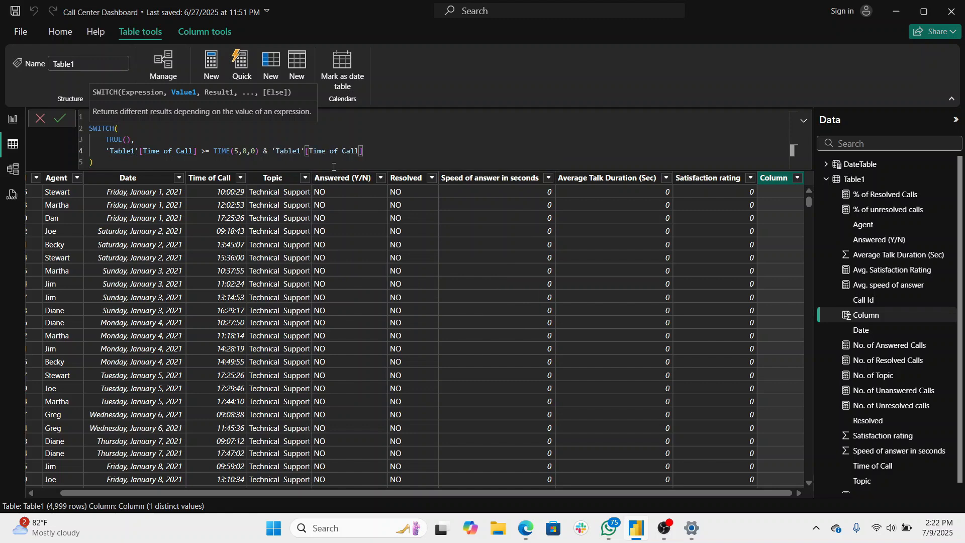
# - Give the second Time of Call reference the upper bound < TIME(12,0,0)
pyautogui.write('< time')
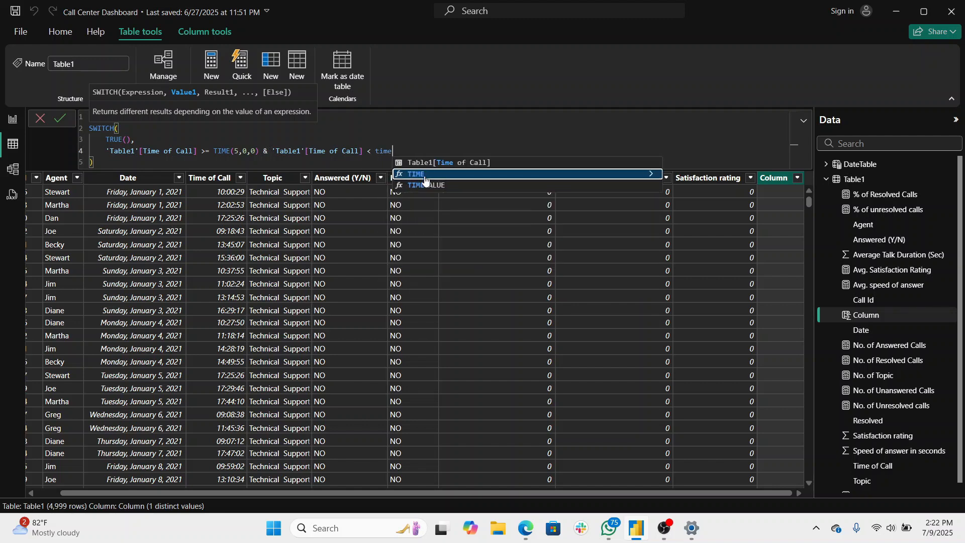
pyautogui.click(425, 175)
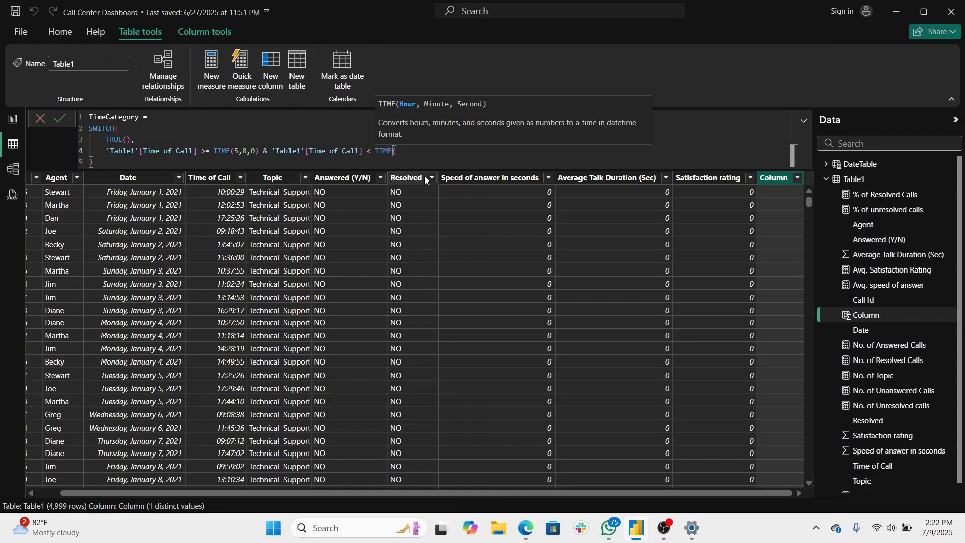
pyautogui.write('12')
pyautogui.write(',0k')
pyautogui.write('0')
pyautogui.press('BackSpace')
pyautogui.press('BackSpace')
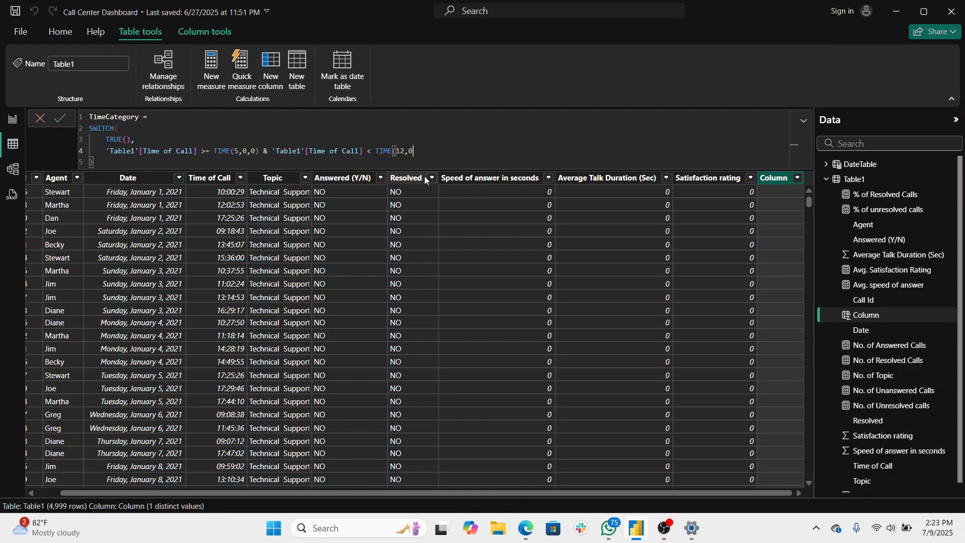
pyautogui.write(',')
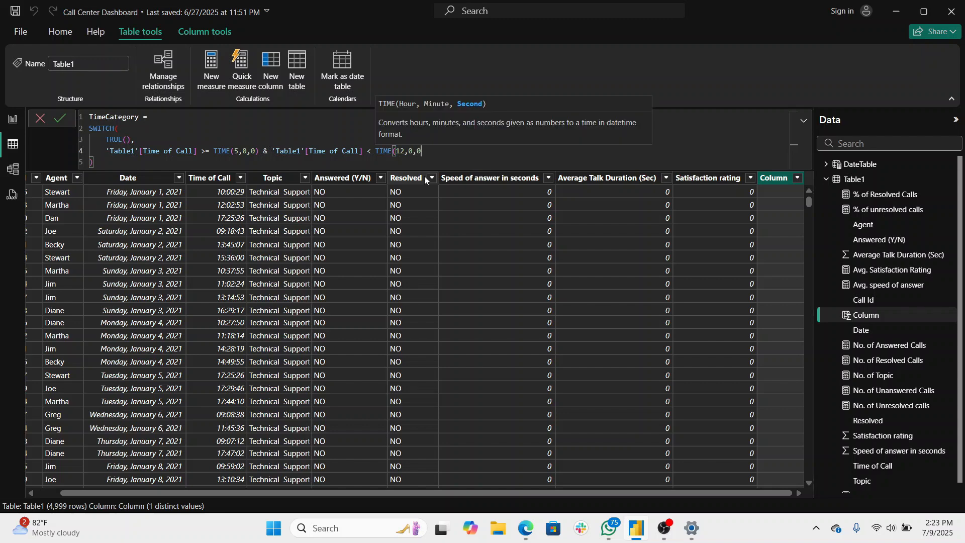
pyautogui.write('0)')
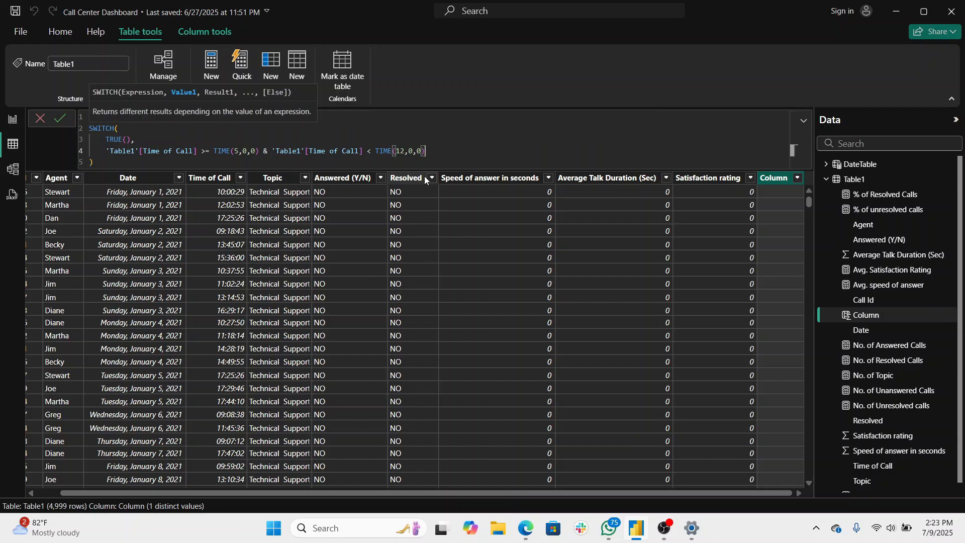
pyautogui.write(',')
# - Add "Morning" as the result of the first condition, followed by a comma and a new line
pyautogui.hotkey('shift', 'Return')
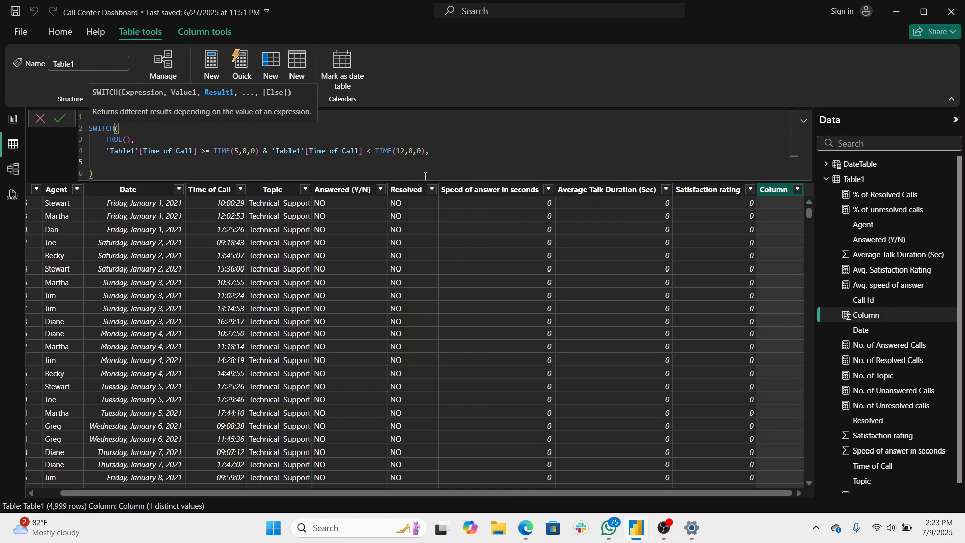
pyautogui.click(443, 153)
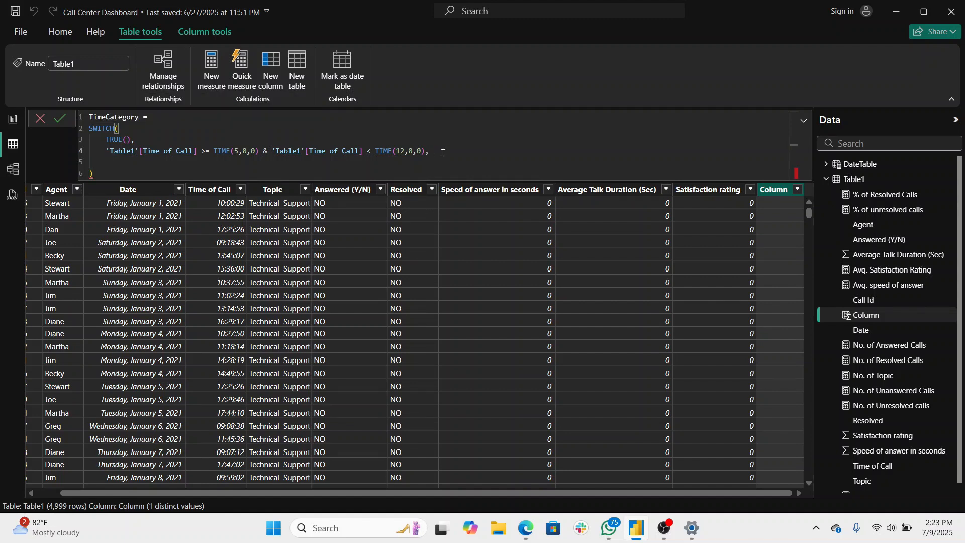
pyautogui.write('"Mori')
pyautogui.press('BackSpace')
pyautogui.write('no')
pyautogui.press('BackSpace')
pyautogui.write('ing"m')
pyautogui.press('BackSpace')
pyautogui.write(',')
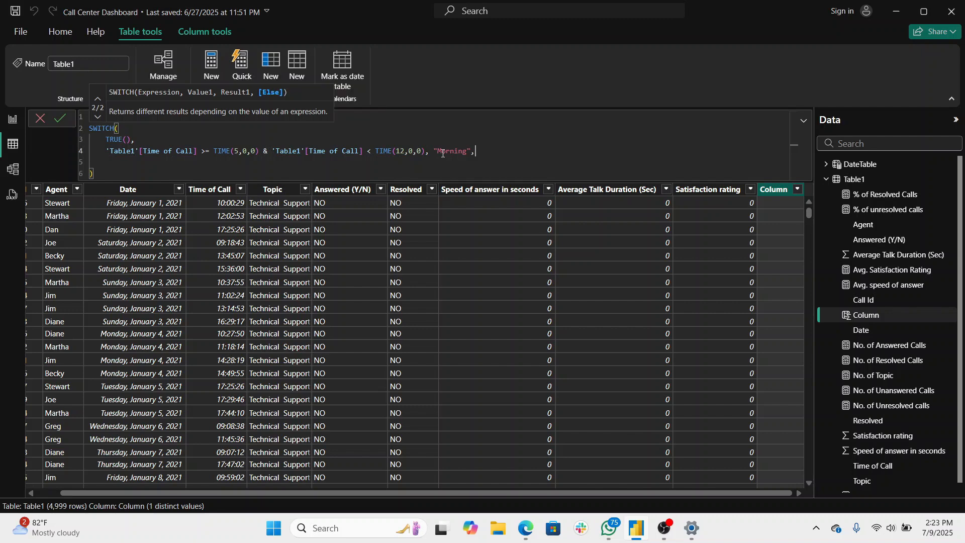
pyautogui.hotkey('shift', 'Return')
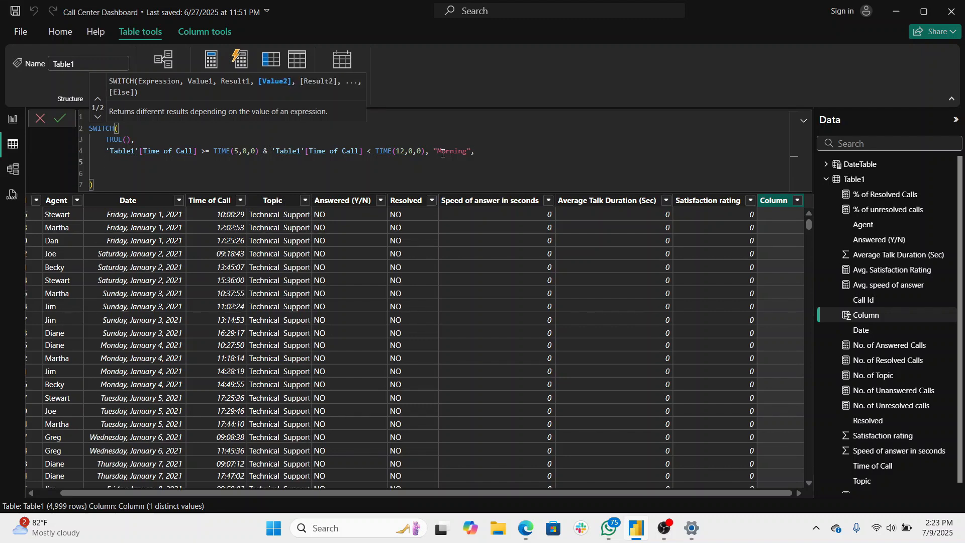
pyautogui.write("'")
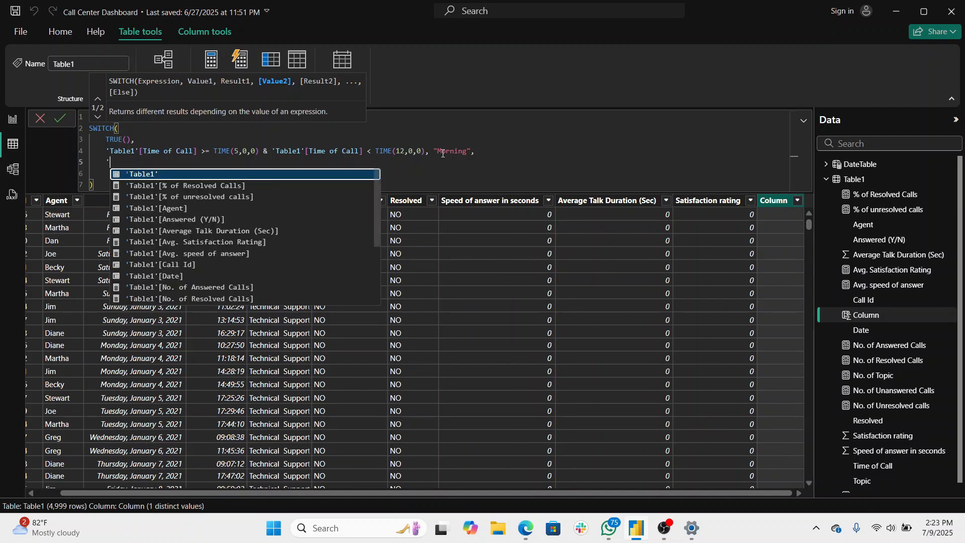
pyautogui.write('time')
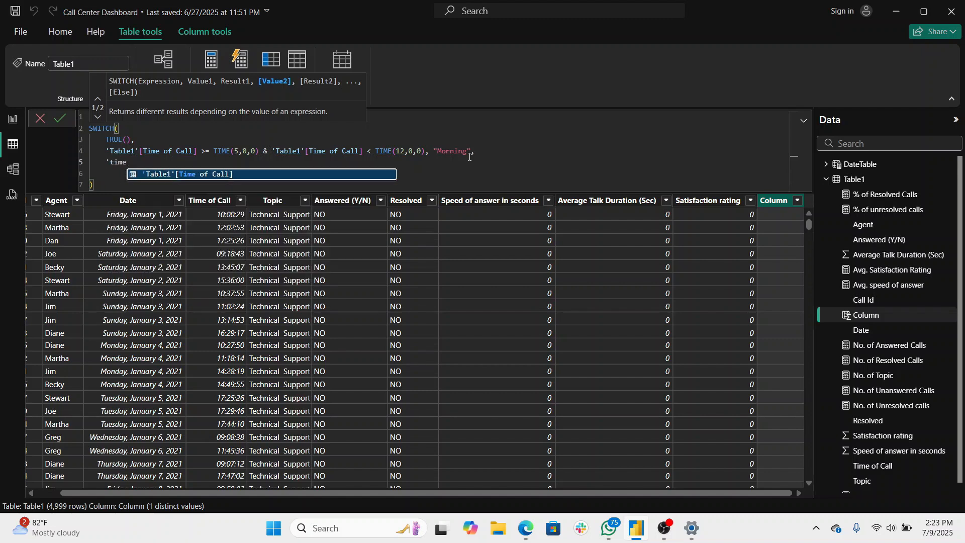
pyautogui.press('BackSpace')
pyautogui.press('BackSpace')
pyautogui.press('BackSpace')
pyautogui.press('BackSpace')
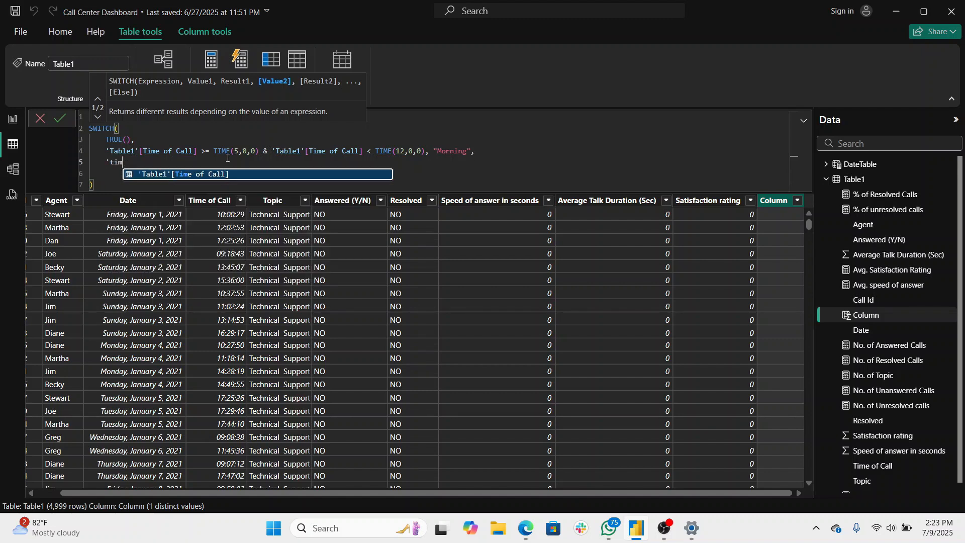
pyautogui.press('BackSpace')
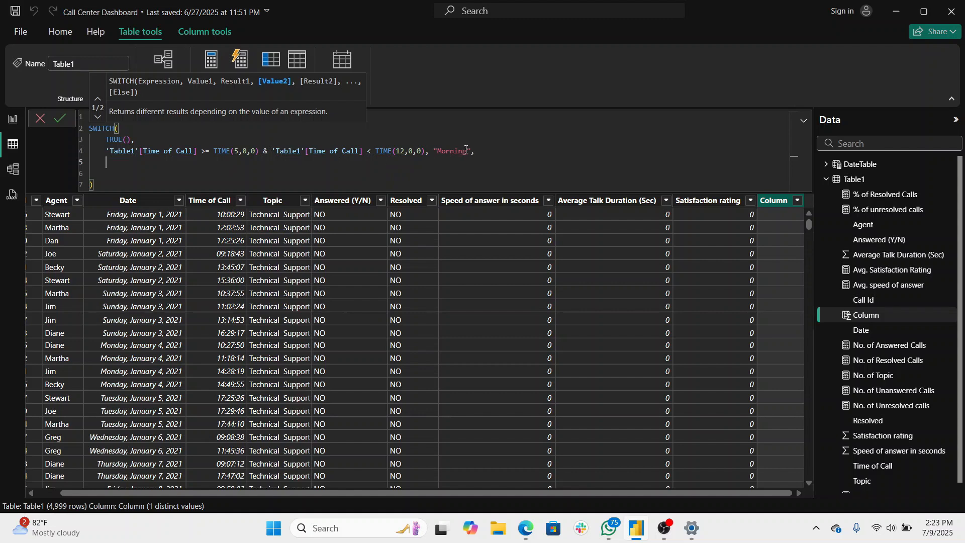
# - Duplicate the Morning condition on the following line and set the copy's lower bound to TIME(12,0,0)
pyautogui.moveTo(478, 152); pyautogui.dragTo(107, 152)
pyautogui.hotkey('ctrl', 'c')
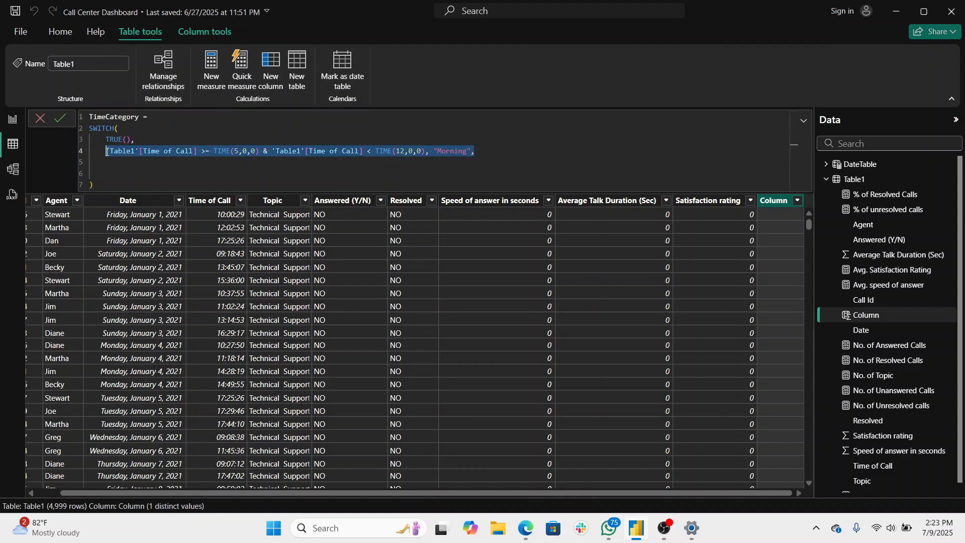
pyautogui.click(107, 164)
pyautogui.hotkey('ctrl', 'v')
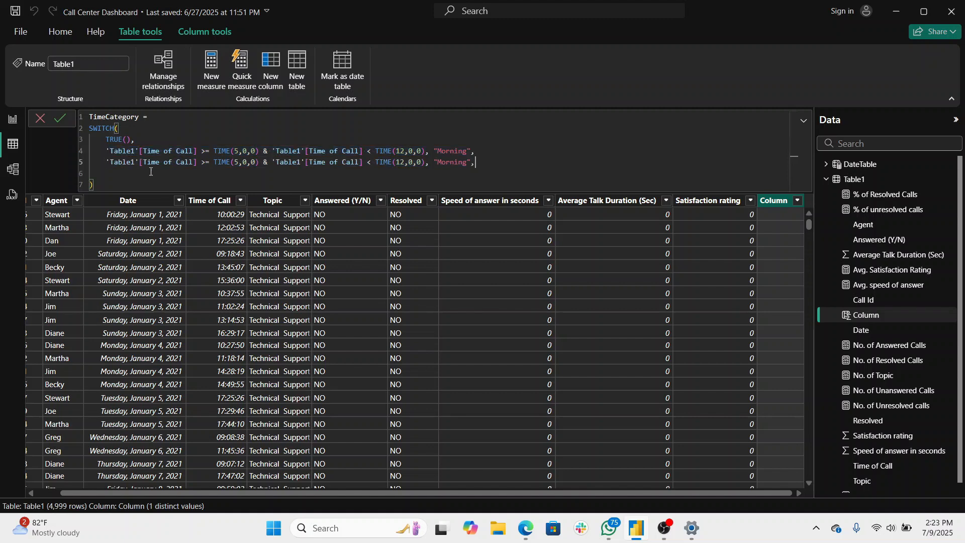
pyautogui.click(238, 162)
pyautogui.press('BackSpace')
pyautogui.write('12')
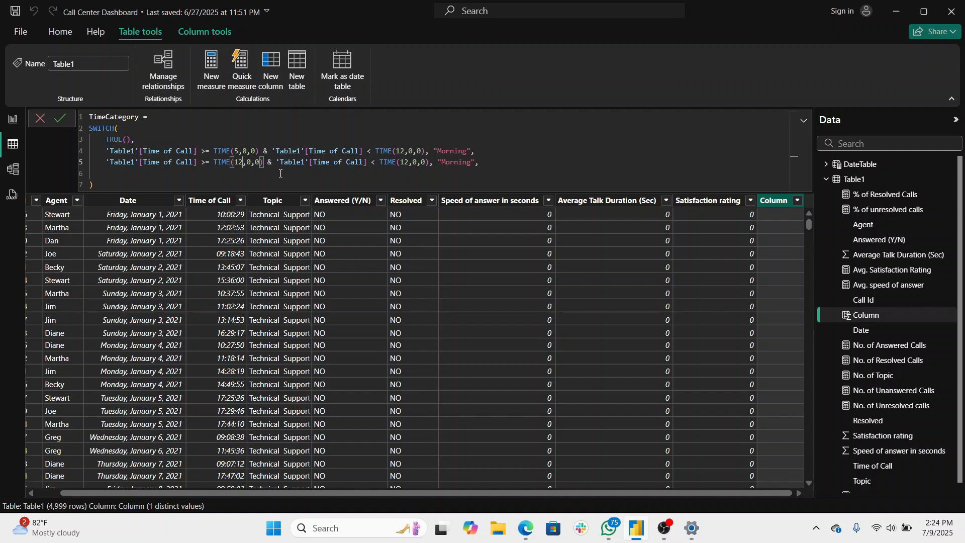
# - Set the upper bound of the second condition to TIME(4,0,0)
pyautogui.click(409, 158)
pyautogui.press('BackSpace')
pyautogui.press('BackSpace')
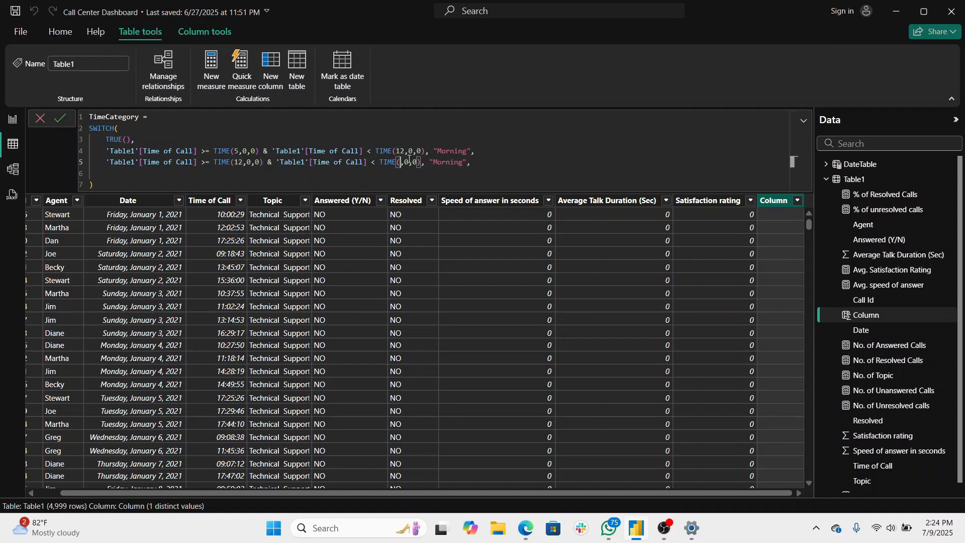
pyautogui.write('4')
# - Replace the second condition's result with "Afernoon" and start a new line after it
pyautogui.click(468, 162)
pyautogui.press('BackSpace')
pyautogui.press('BackSpace')
pyautogui.press('BackSpace')
pyautogui.press('BackSpace')
pyautogui.press('BackSpace')
pyautogui.press('BackSpace')
pyautogui.press('BackSpace')
pyautogui.write('Afernoon')
pyautogui.press('Return')
# - Paste the copied Morning condition as the third condition and set its lower bound to TIME(4,0,0)
pyautogui.hotkey('ctrl', 'v')
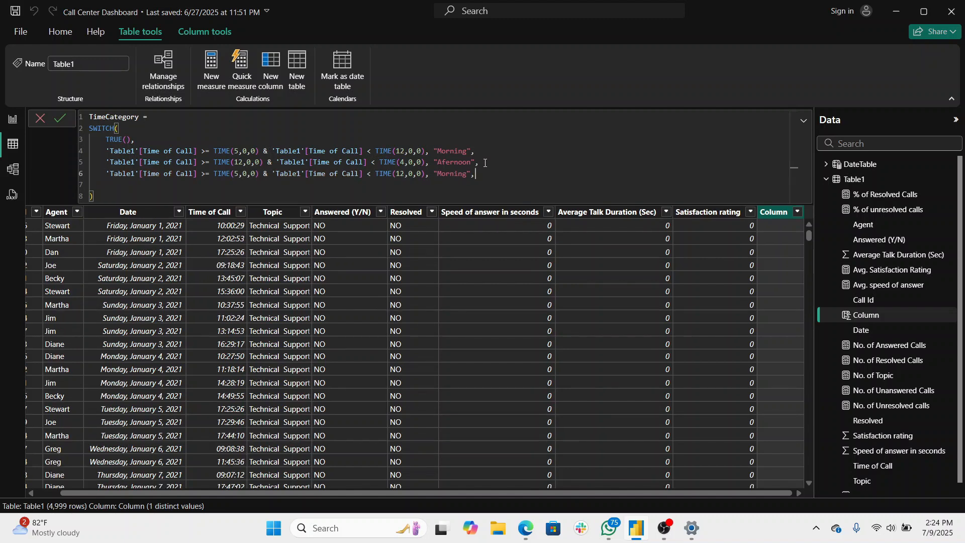
pyautogui.click(239, 175)
pyautogui.press('BackSpace')
pyautogui.write('4')
pyautogui.click(402, 173)
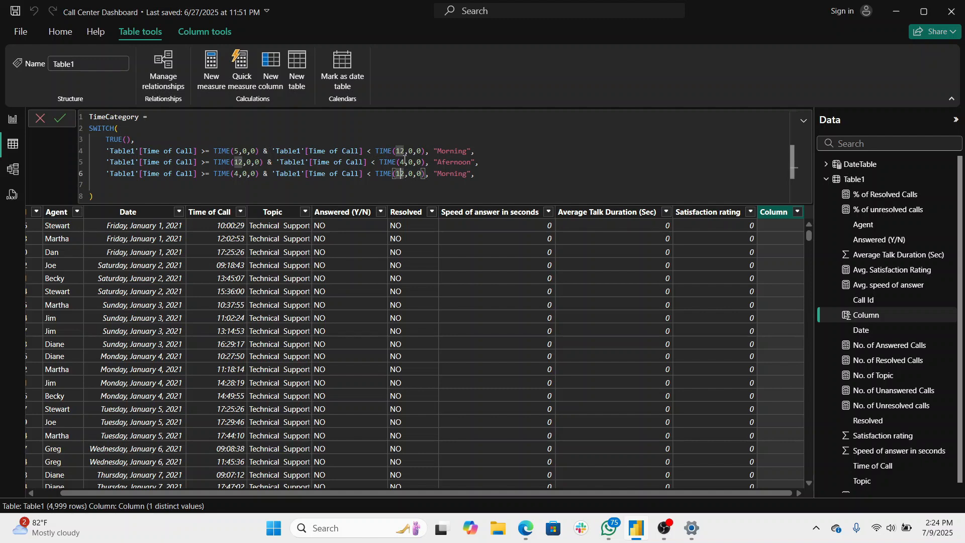
# - Change the second condition's upper bound and the third condition's lower bound to TIME(16,0,0)
pyautogui.click(404, 161)
pyautogui.press('BackSpace')
pyautogui.write('16')
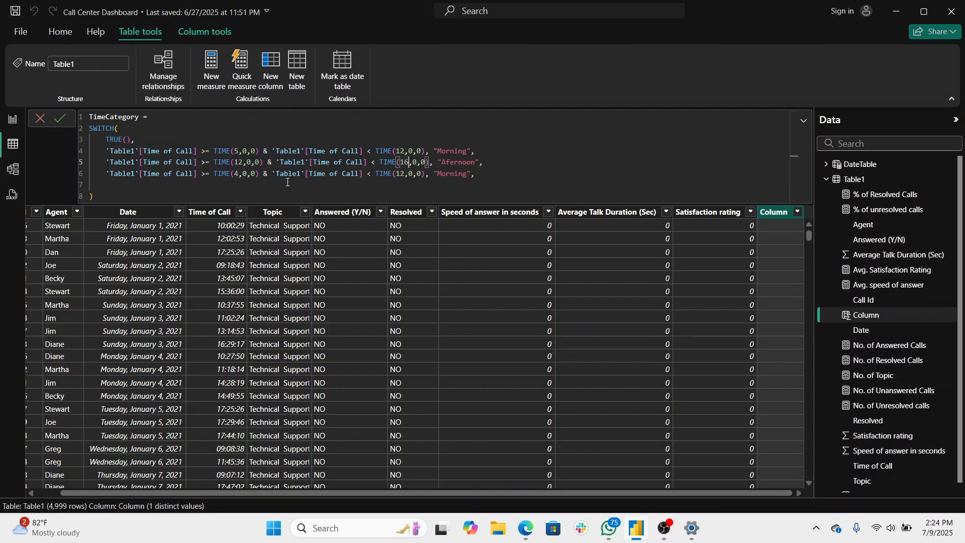
pyautogui.click(239, 174)
pyautogui.press('BackSpace')
pyautogui.write('16')
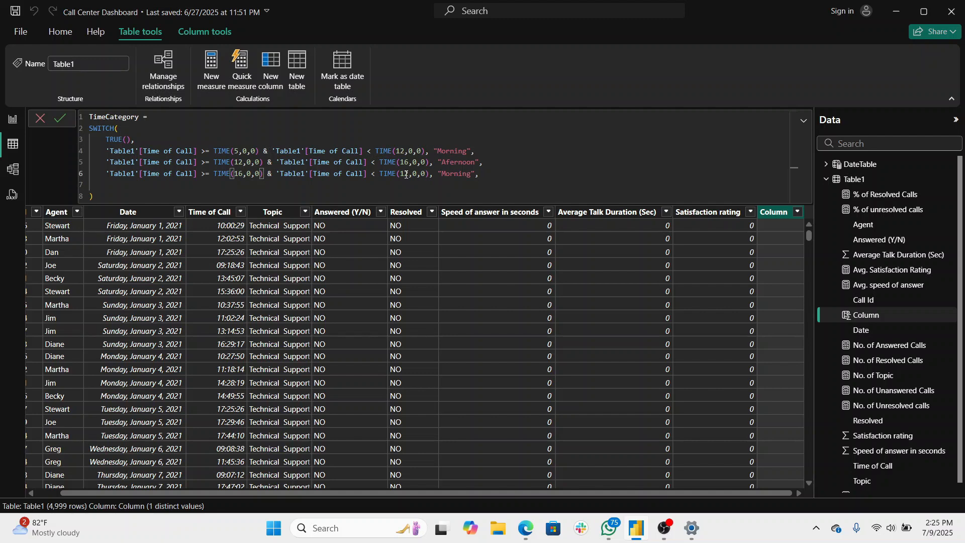
# - Set the upper bound of the third condition to TIME(20,0,0)
pyautogui.click(407, 174)
pyautogui.press('BackSpace')
pyautogui.press('Delete')
pyautogui.write('20')
# - Replace the third condition's result with "Evening" and start a new line after it
pyautogui.click(482, 174)
pyautogui.press('BackSpace')
pyautogui.press('BackSpace')
pyautogui.press('BackSpace')
pyautogui.press('BackSpace')
pyautogui.press('BackSpace')
pyautogui.press('BackSpace')
pyautogui.press('BackSpace')
pyautogui.write('Evening')
pyautogui.press('Return')
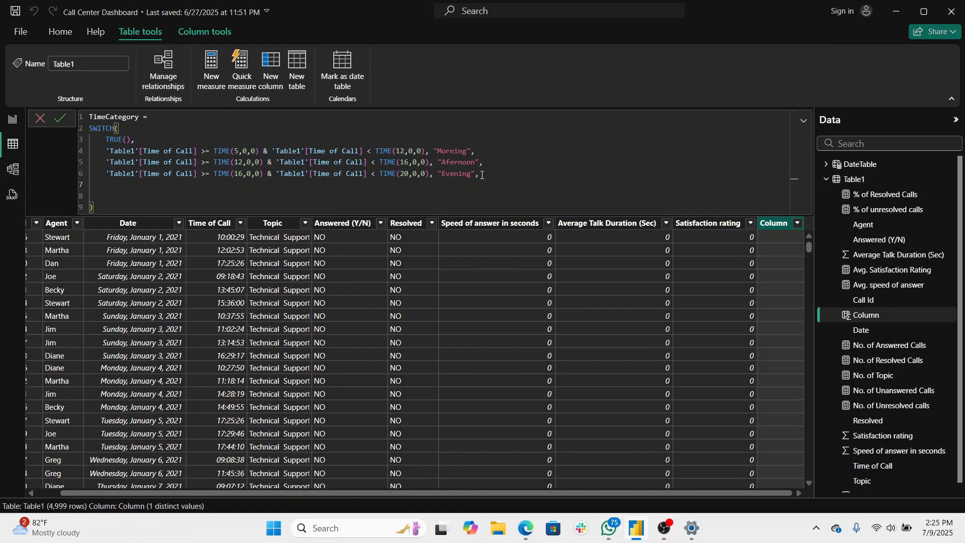
# - Paste the copied Morning condition as the fourth condition and set its lower bound to TIME(20,0,0)
pyautogui.hotkey('ctrl', 'v')
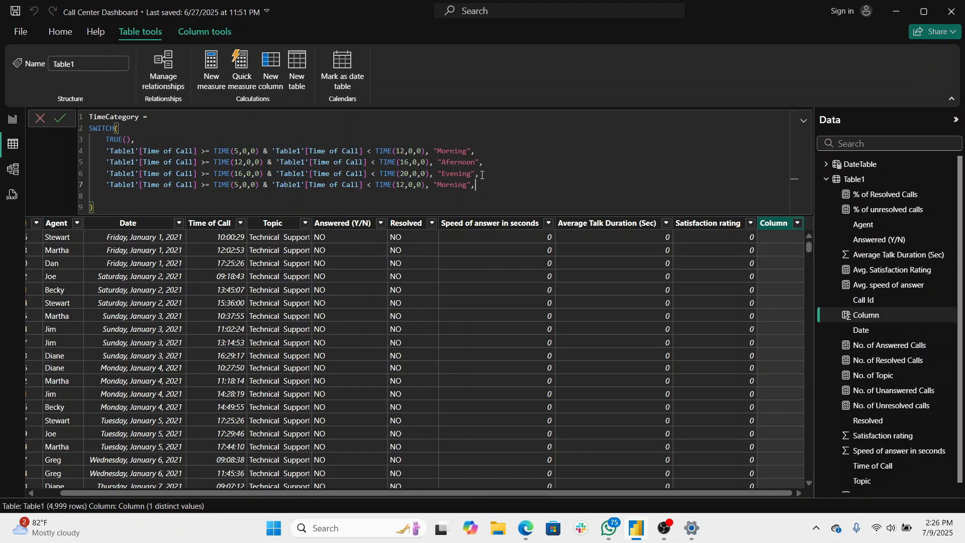
pyautogui.click(239, 185)
pyautogui.press('BackSpace')
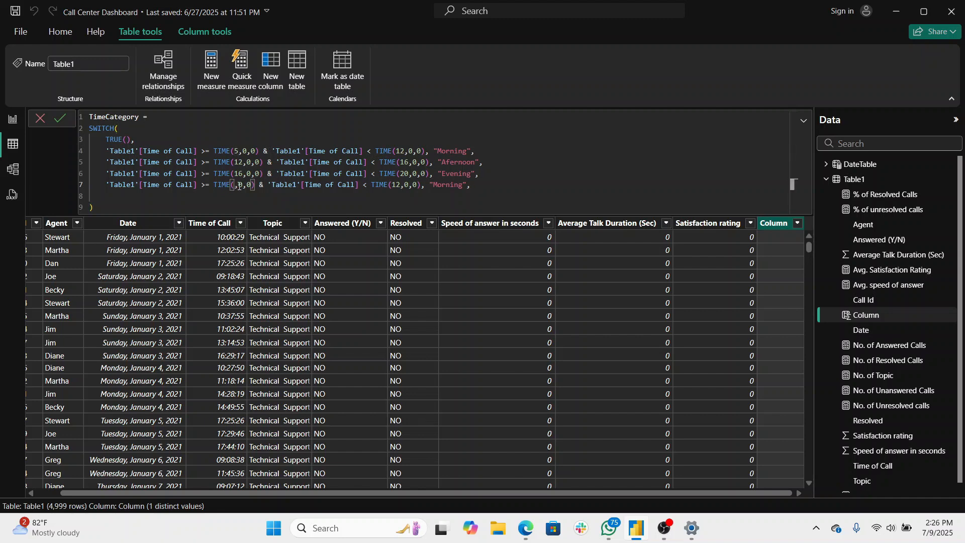
pyautogui.write('20')
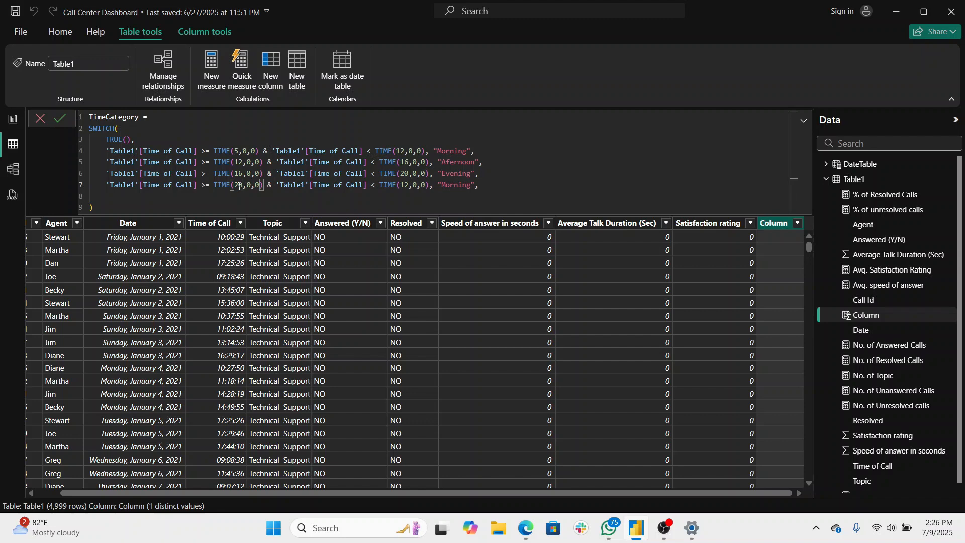
# - Replace the & between the two comparisons of the fourth condition with the OR operator ||
pyautogui.click(272, 185)
pyautogui.press('BackSpace')
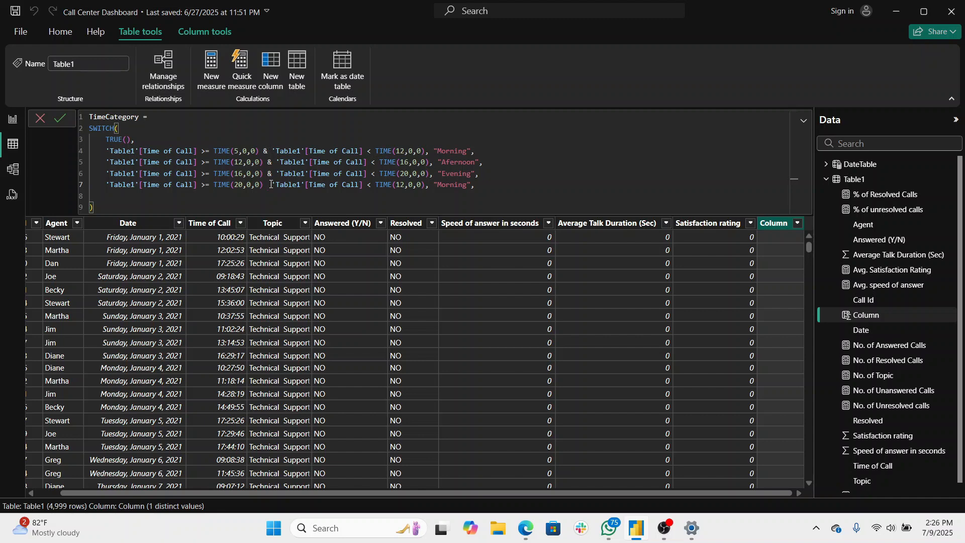
pyautogui.write('|')
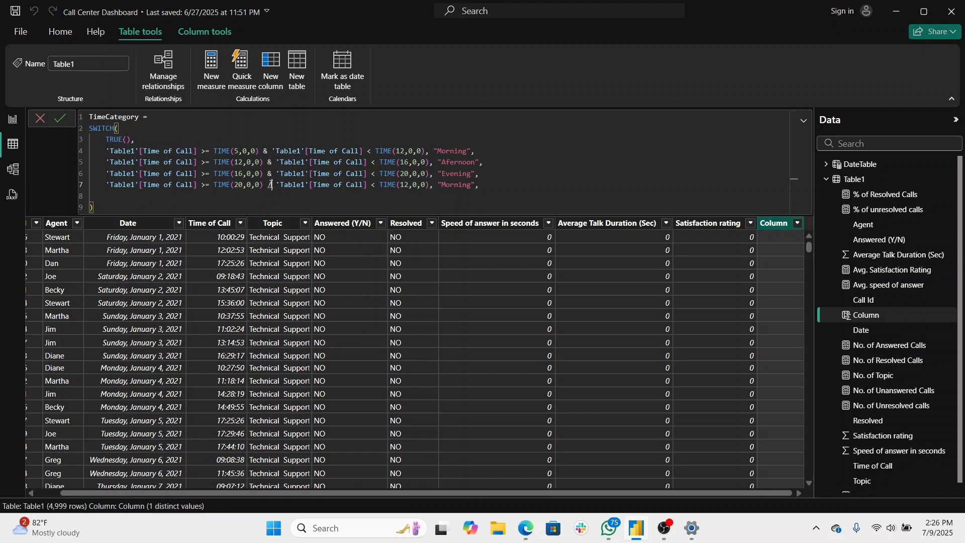
pyautogui.press('BackSpace')
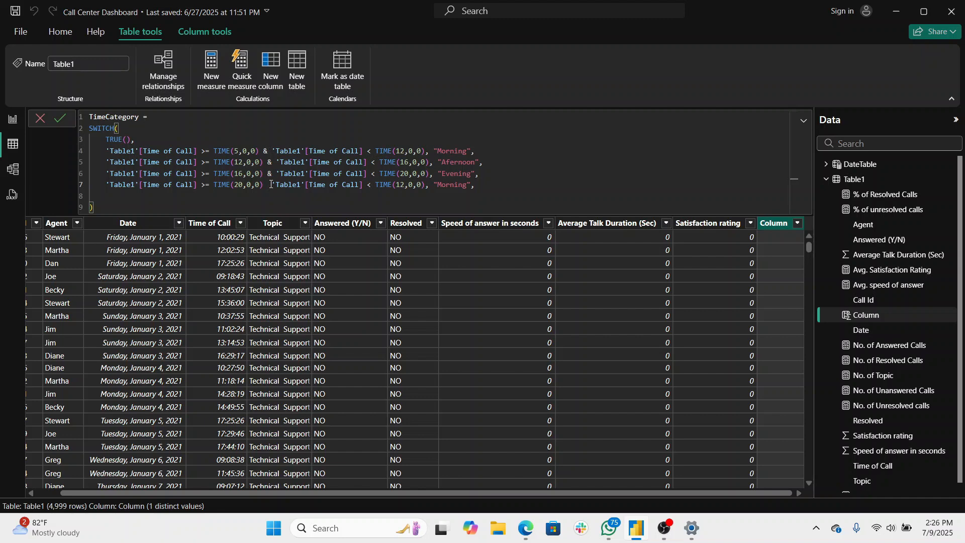
pyautogui.write('|')
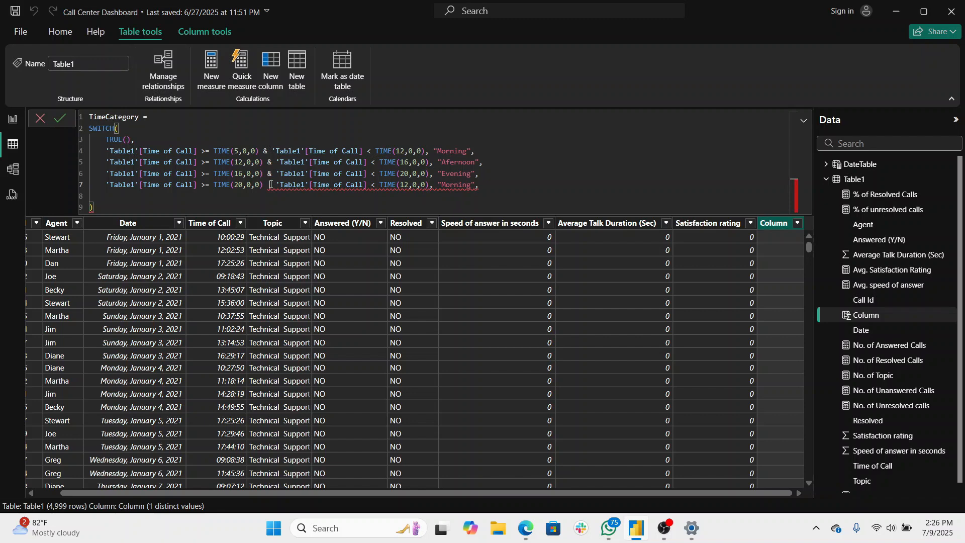
pyautogui.write('|')
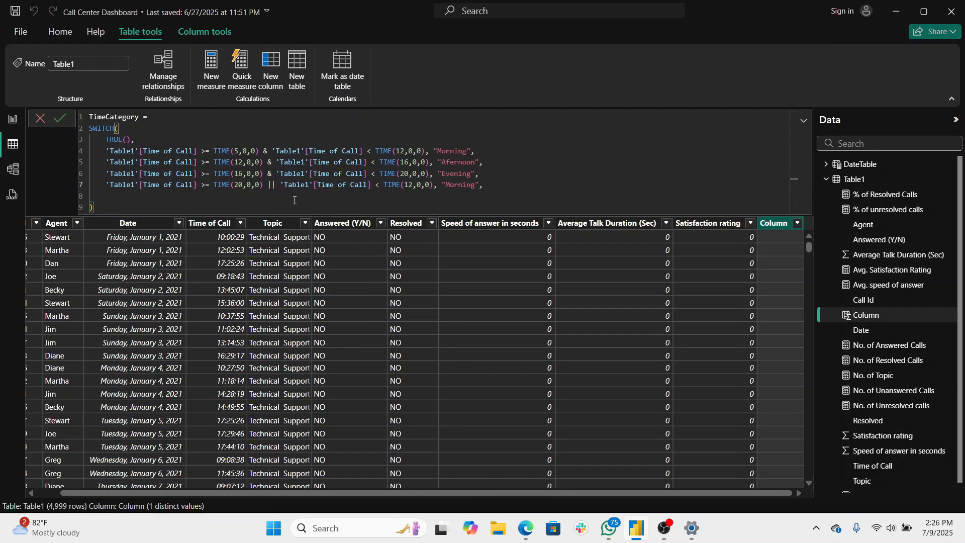
# - Change the single & to the logical AND operator && in the first, second and third conditions
pyautogui.click(268, 150)
pyautogui.write('&')
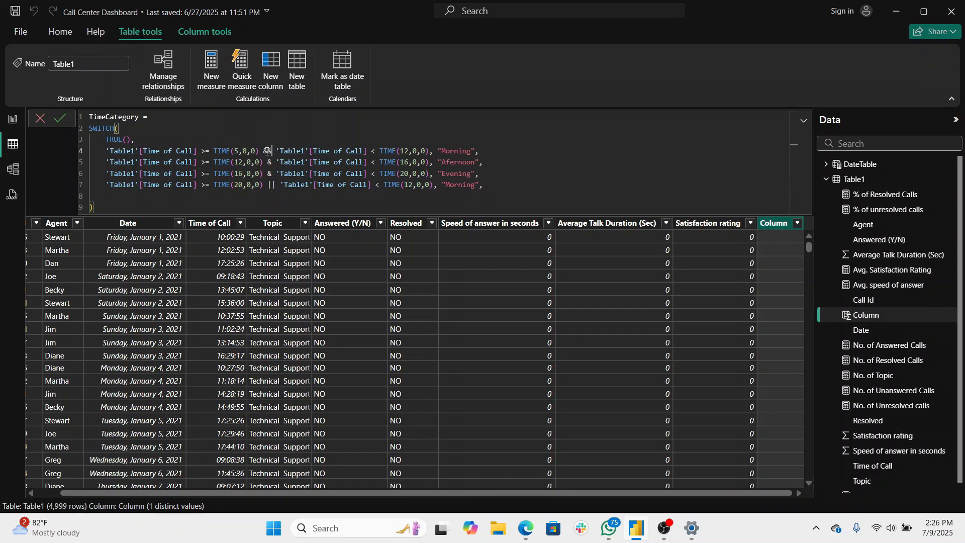
pyautogui.click(273, 161)
pyautogui.write('&')
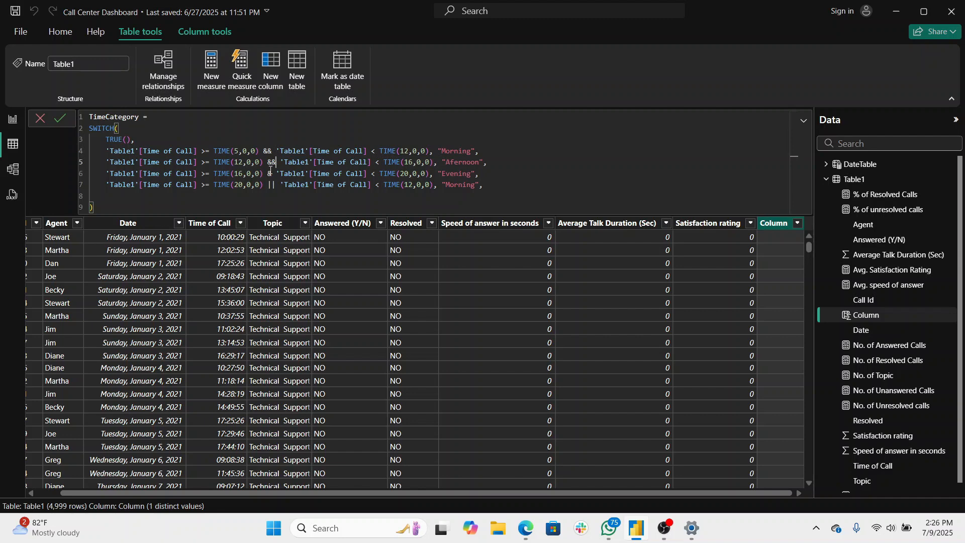
pyautogui.click(270, 173)
pyautogui.write('&')
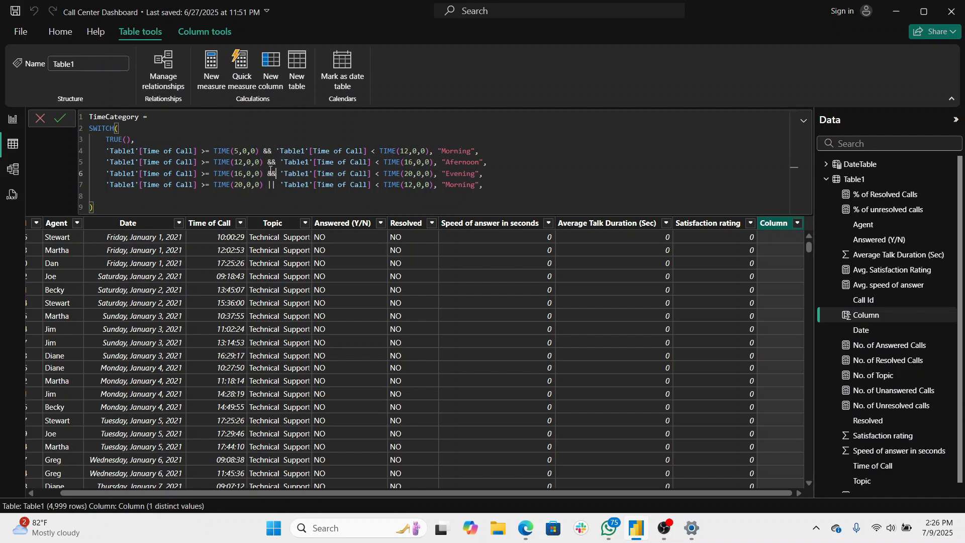
pyautogui.click(270, 185)
pyautogui.write('\\')
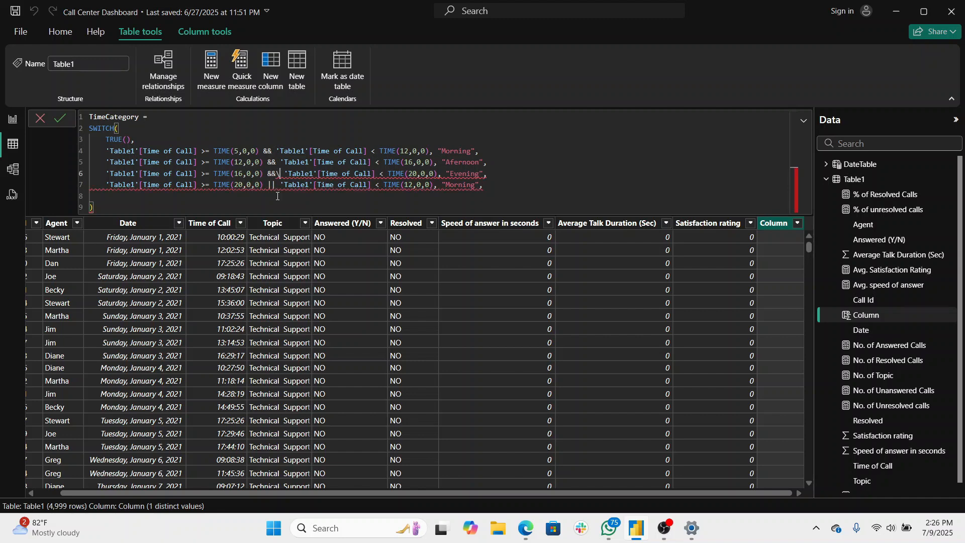
pyautogui.press('BackSpace')
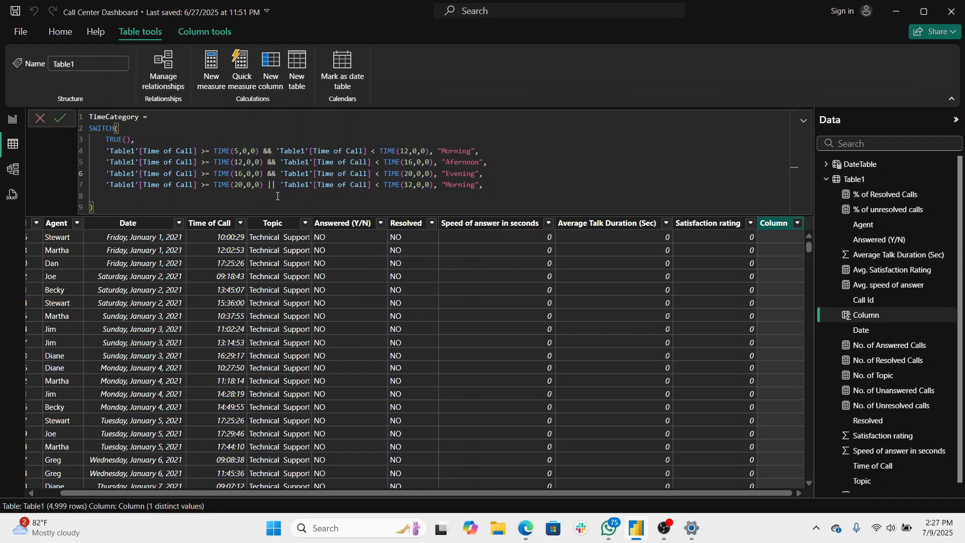
# - Set the upper bound of the fourth condition to TIME(5,0,0)
pyautogui.click(276, 187)
pyautogui.click(411, 185)
pyautogui.press('BackSpace')
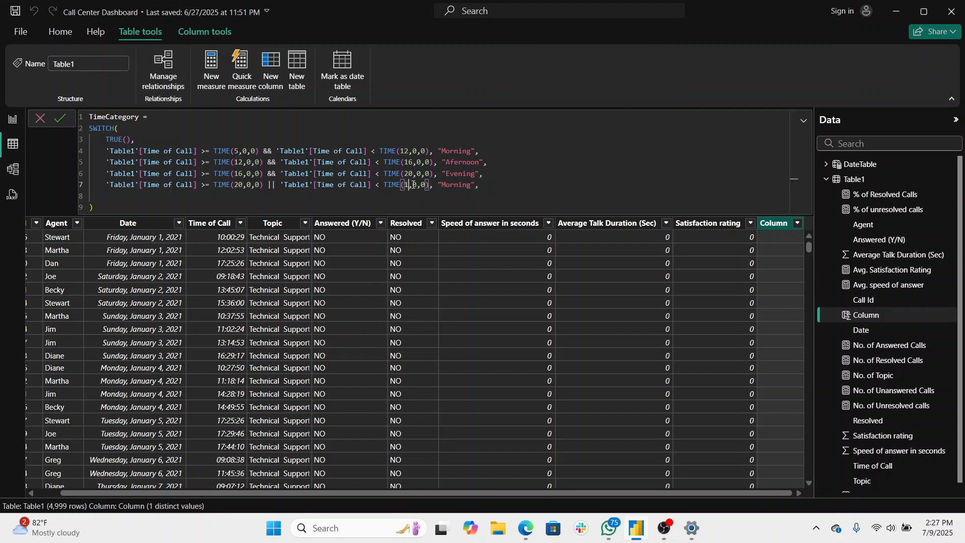
pyautogui.press('BackSpace')
pyautogui.write('5')
# - Replace the fourth condition's result with "Night" and start a new line for the fallback value
pyautogui.click(471, 185)
pyautogui.press('BackSpace')
pyautogui.press('BackSpace')
pyautogui.press('BackSpace')
pyautogui.press('BackSpace')
pyautogui.press('BackSpace')
pyautogui.press('BackSpace')
pyautogui.press('BackSpace')
pyautogui.write('Night')
pyautogui.hotkey('shift', 'Return')
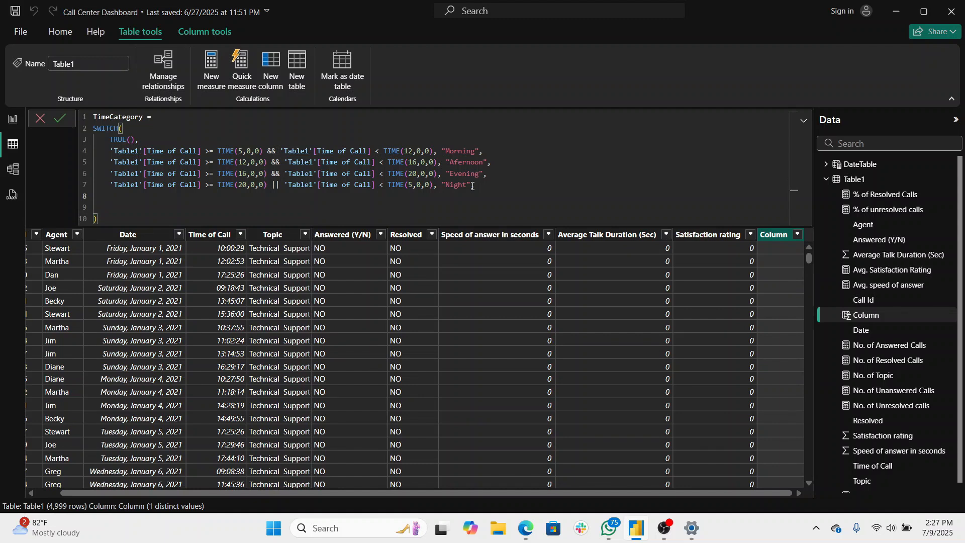
# - Add "unknown" as the SWITCH fallback result and remove the empty line before the closing parenthesis
pyautogui.write('o')
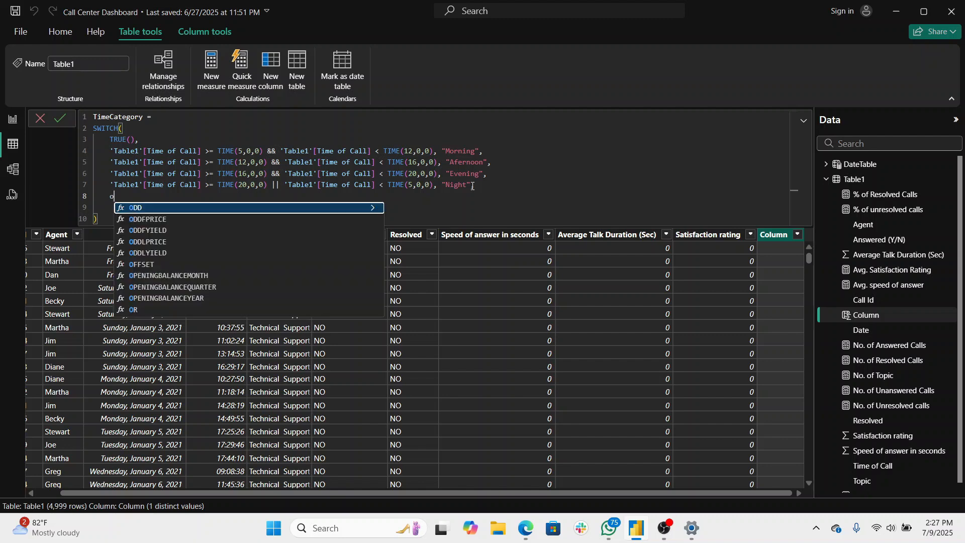
pyautogui.press('BackSpace')
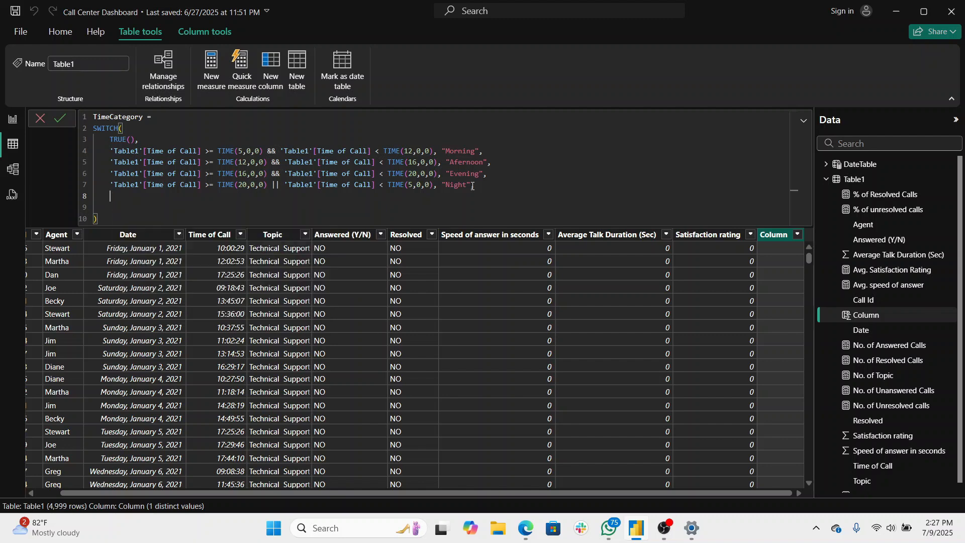
pyautogui.write('"unknown"')
pyautogui.click(149, 211)
pyautogui.press('BackSpace')
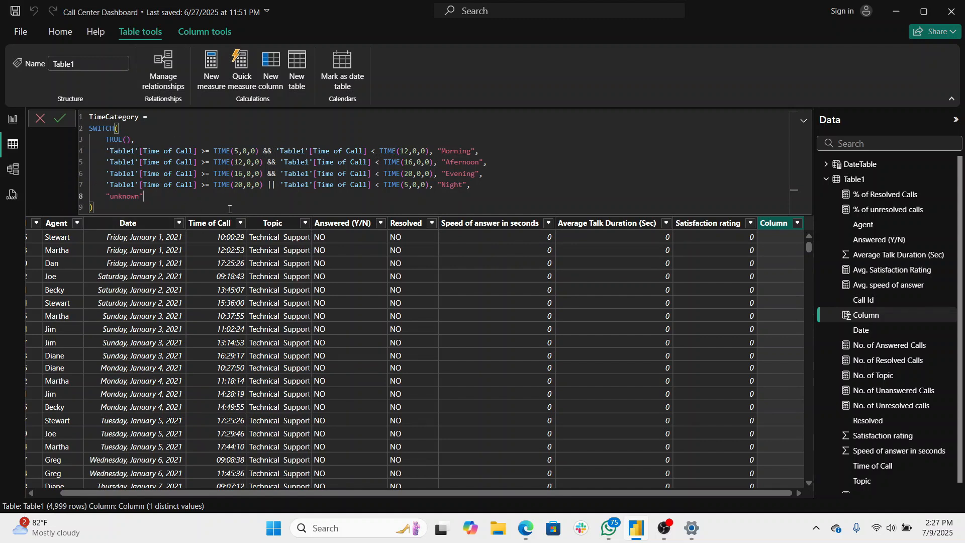
# - Commit the SWITCH formula to create the TimeCategory column and compare its categories with the call times
pyautogui.click(139, 209)
pyautogui.press('Return')
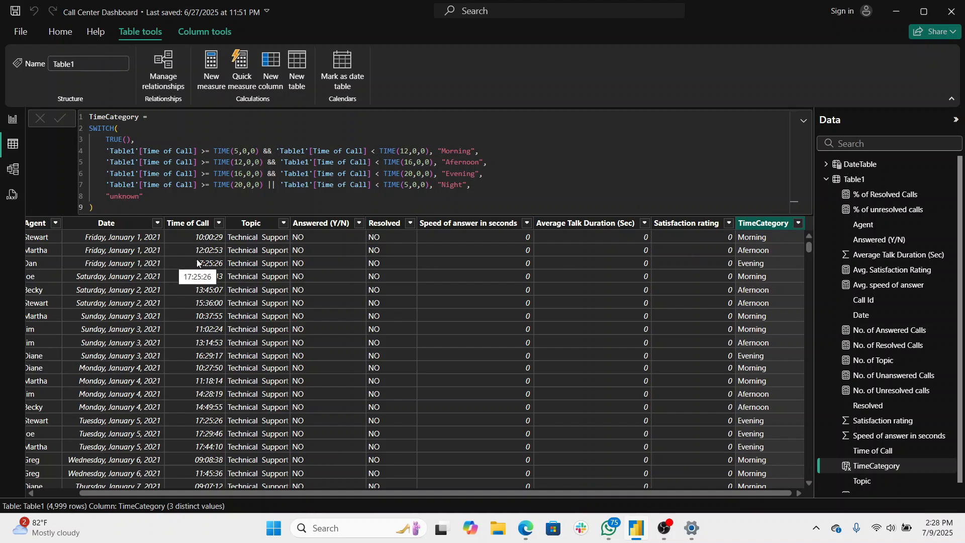
pyautogui.hscroll(-2, 273, 274)
pyautogui.hscroll(2, 181, 275)
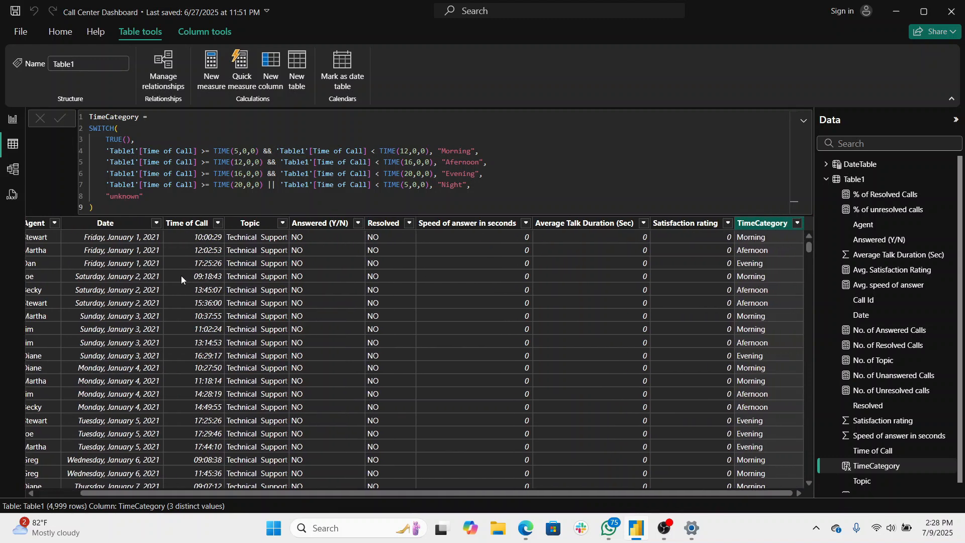